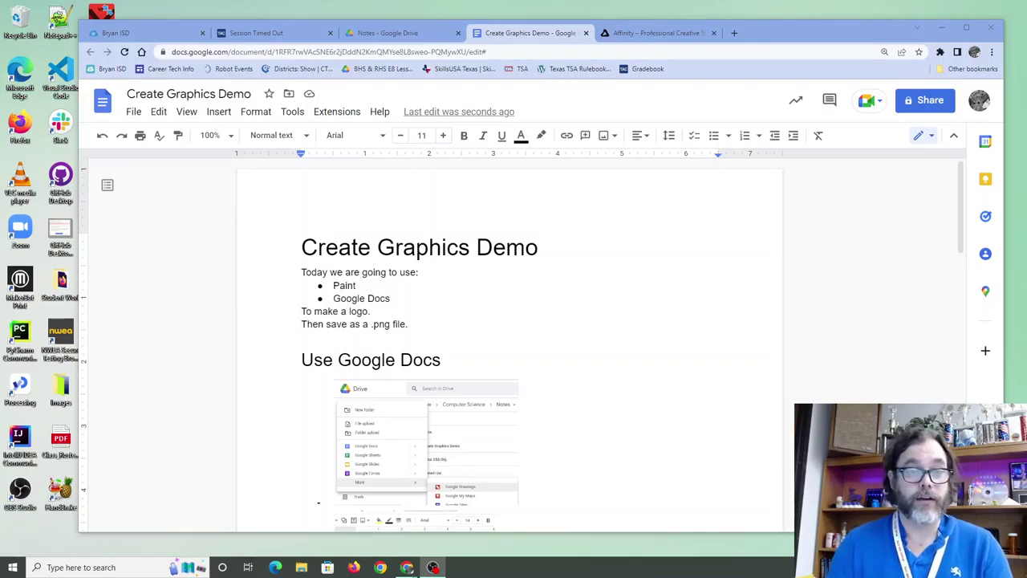
From the Notes folder in Google Drive, create a new blank Google Drawings file
left_click(406, 35)
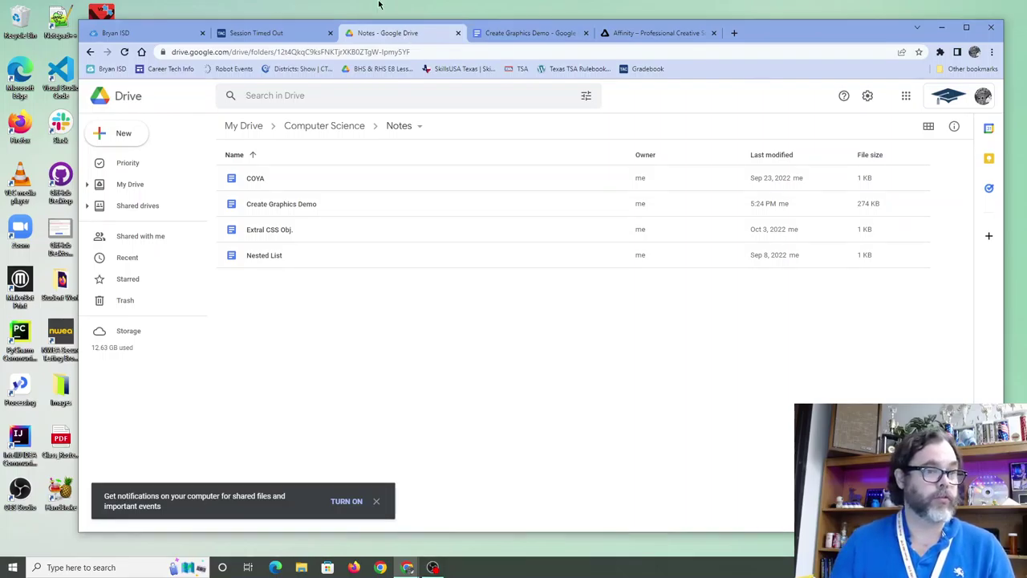
left_click(126, 133)
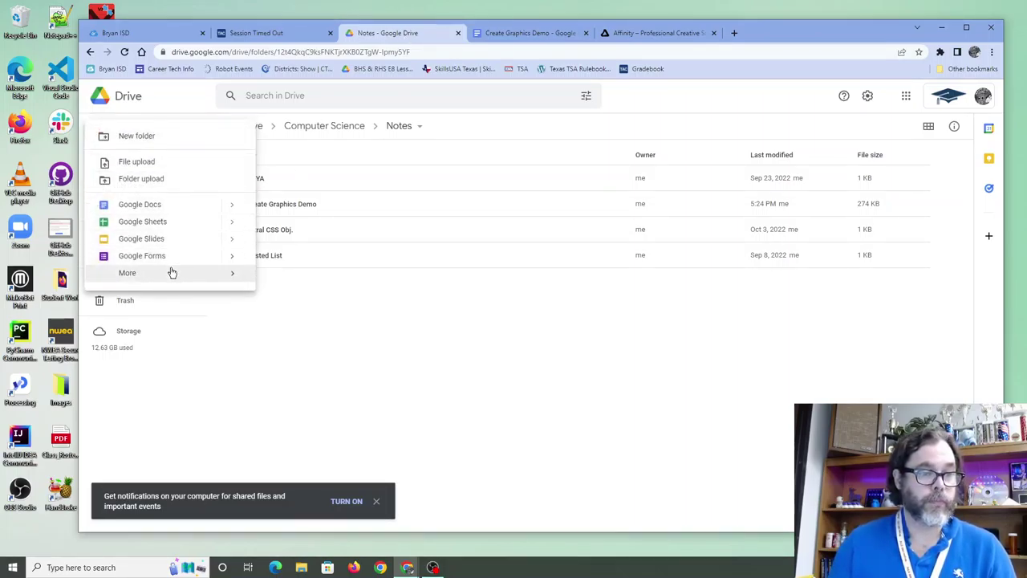
mouse_move(171, 272)
left_click(313, 281)
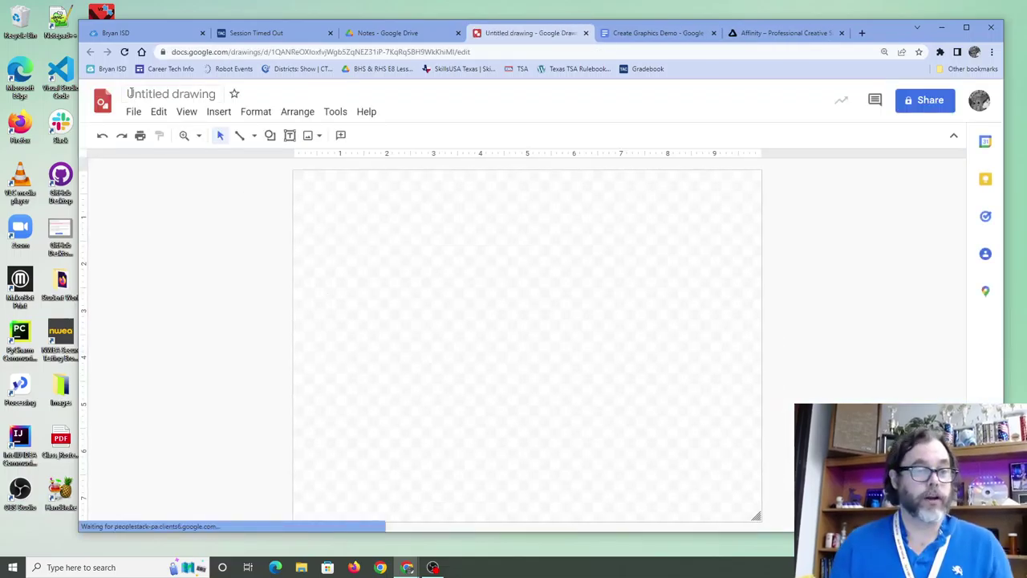
Draw a parallelogram near the canvas centre and fill it with cyan
left_click(269, 134)
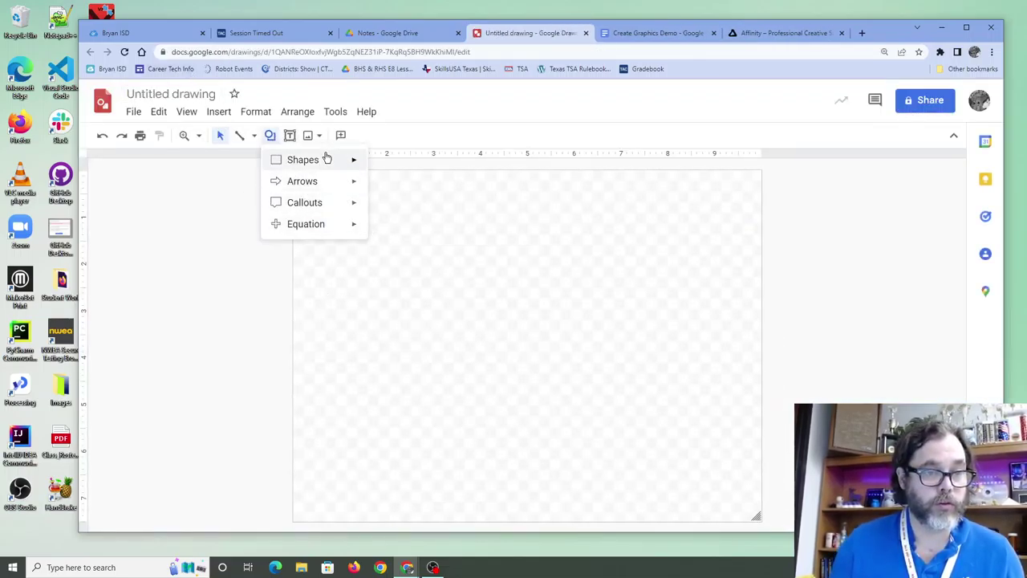
mouse_move(326, 158)
left_click(419, 187)
left_click_drag(398, 241, 514, 352)
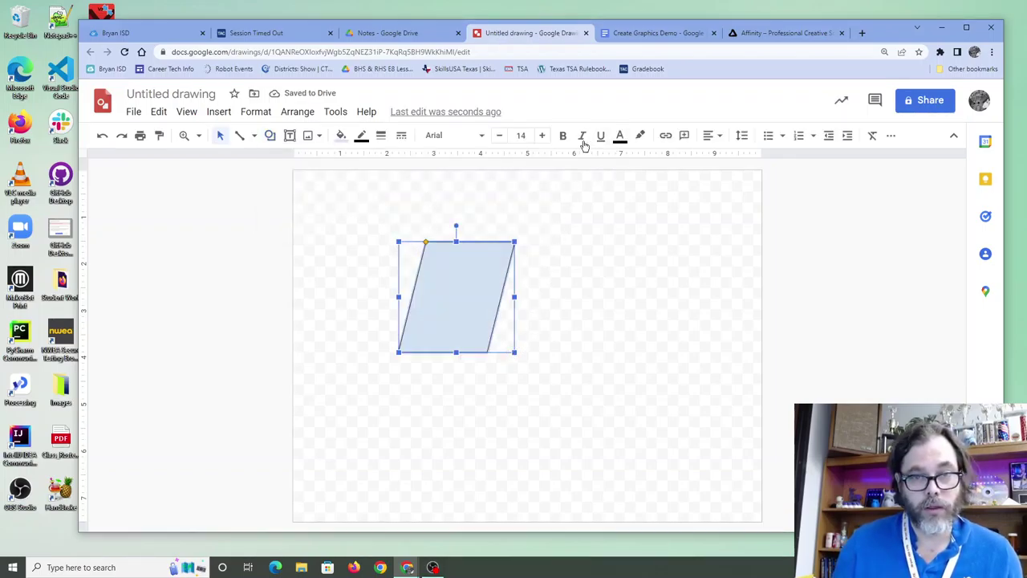
left_click(340, 135)
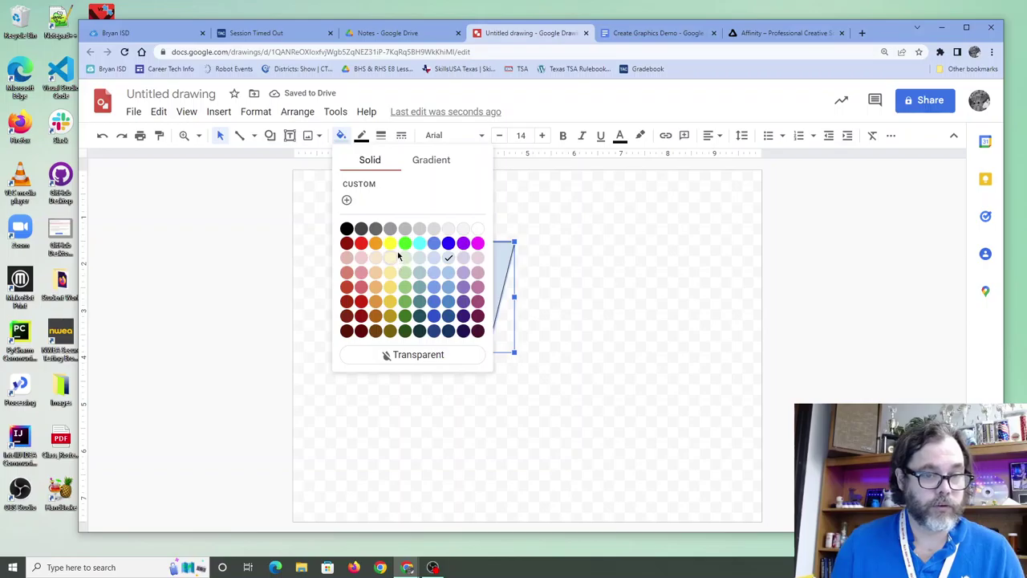
left_click(419, 244)
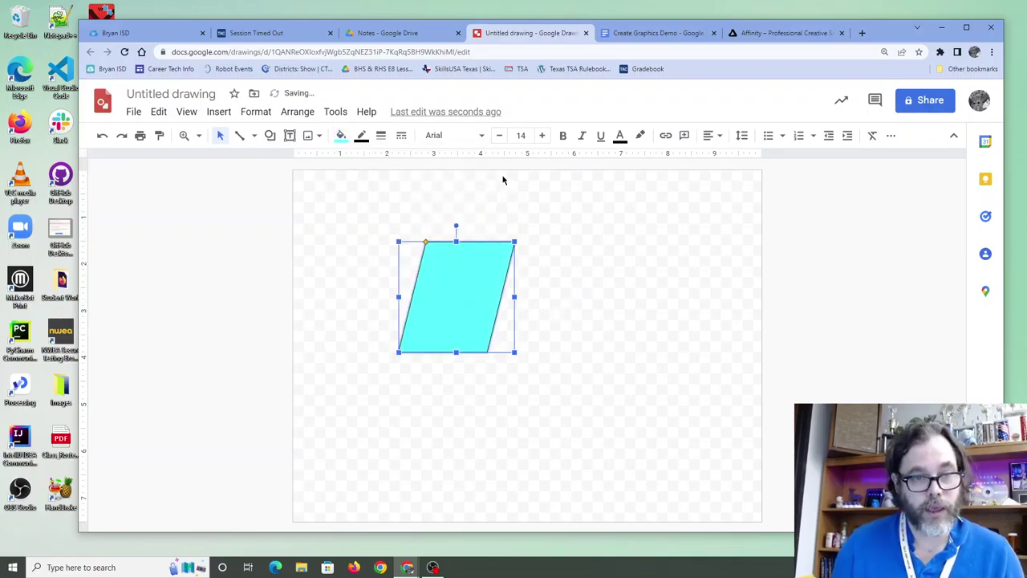
left_click(289, 135)
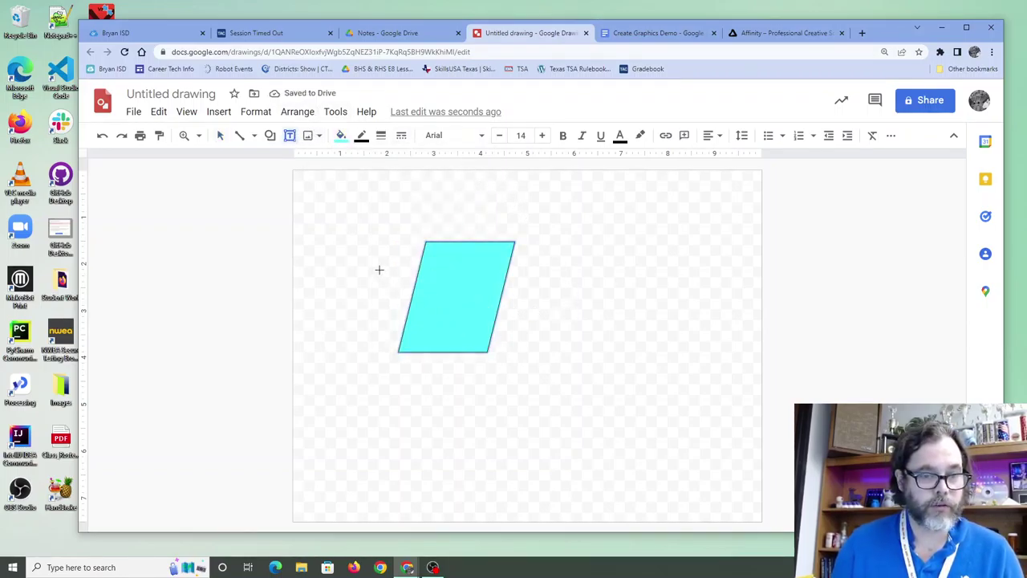
Draw a text box across the parallelogram and set it to Courier New, size 34
left_click_drag(380, 270, 552, 316)
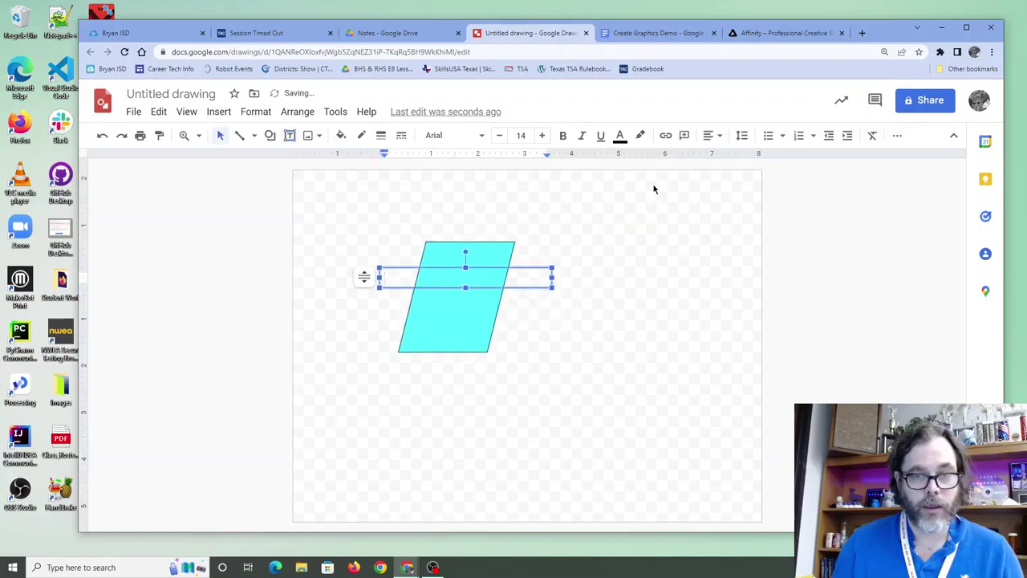
left_click(465, 135)
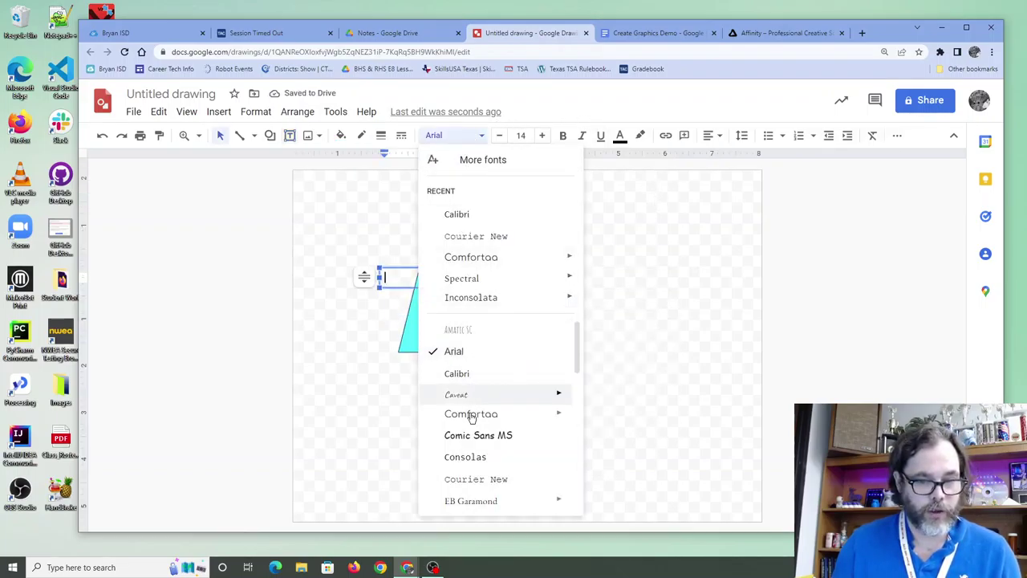
scroll(478, 434, "down", 1)
left_click(484, 434)
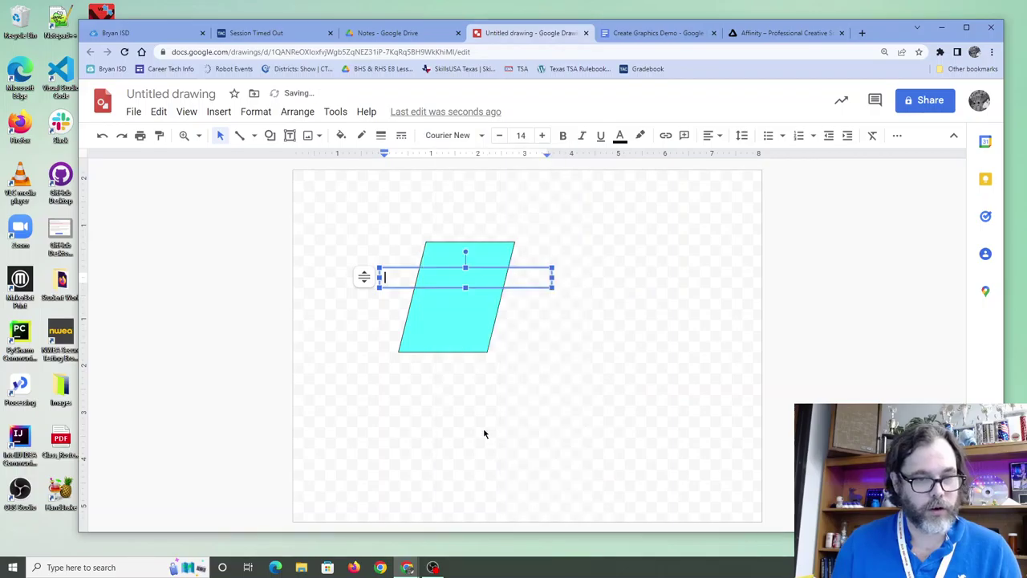
triple_click(543, 136)
triple_click(543, 136)
triple_click(543, 136)
triple_click(544, 136)
triple_click(543, 136)
double_click(544, 136)
double_click(543, 135)
left_click(543, 136)
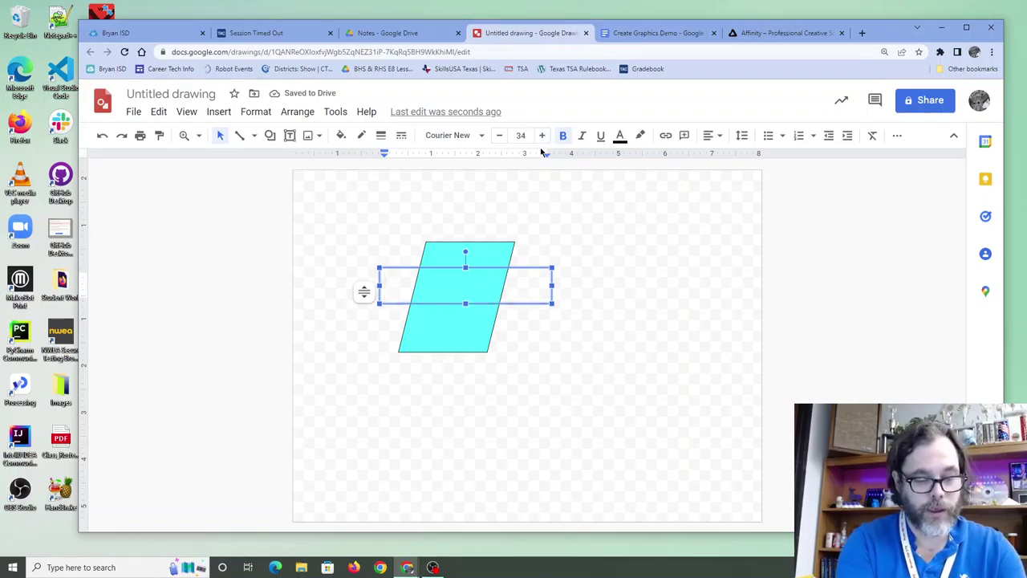
Type 'Web Design!!' into the text box
type("Web De")
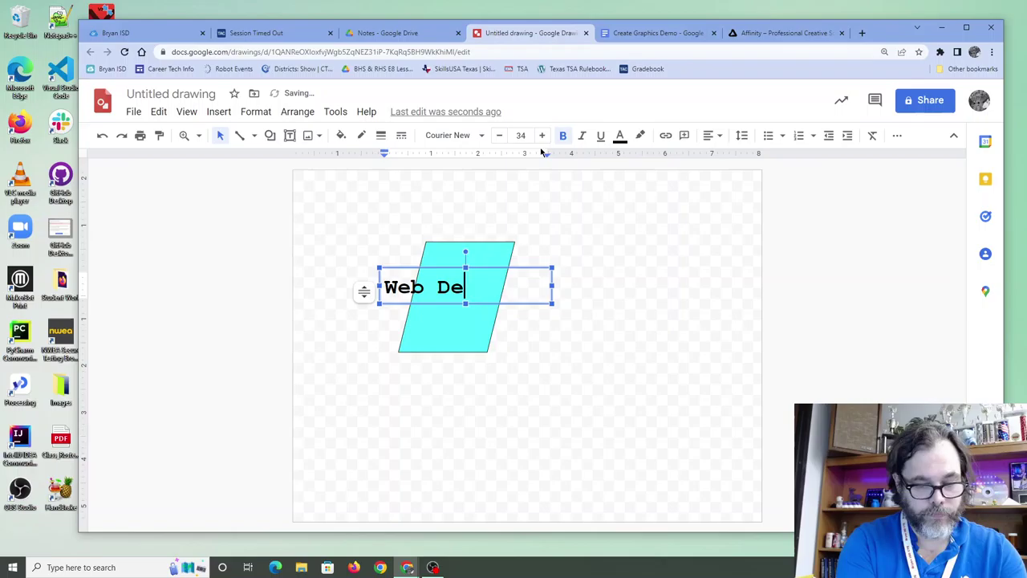
type("sign!!!")
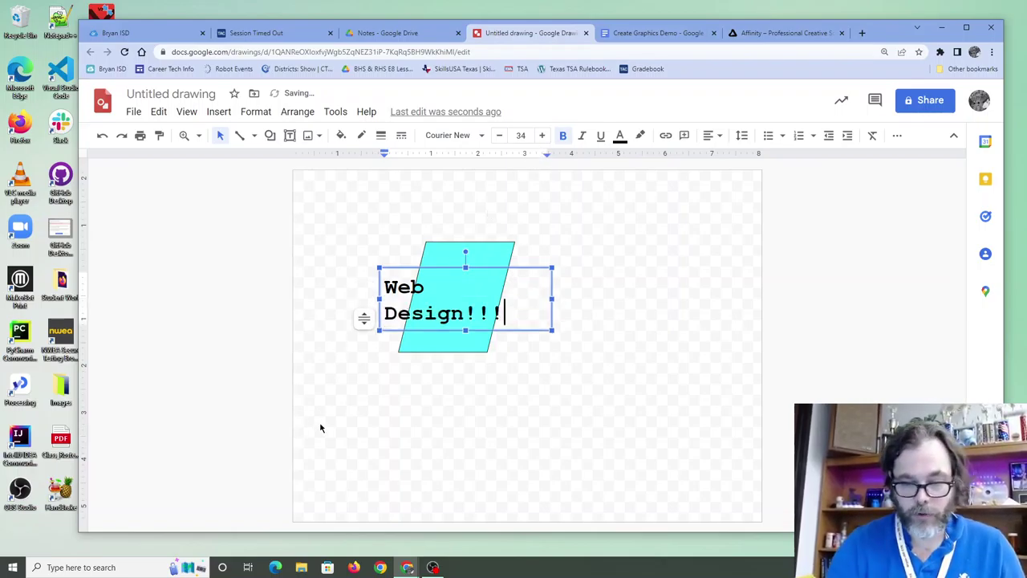
key("BackSpace")
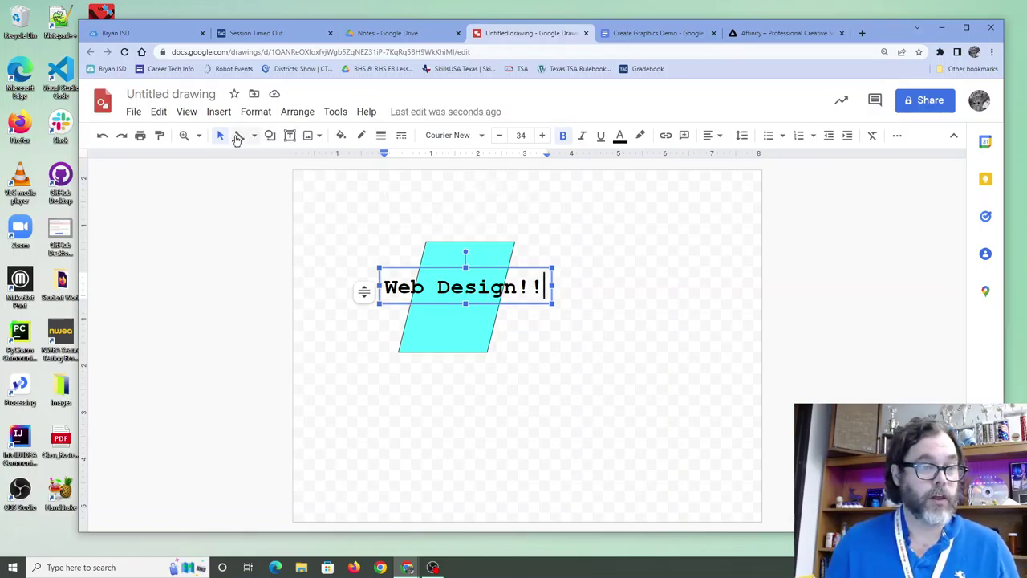
left_click(175, 94)
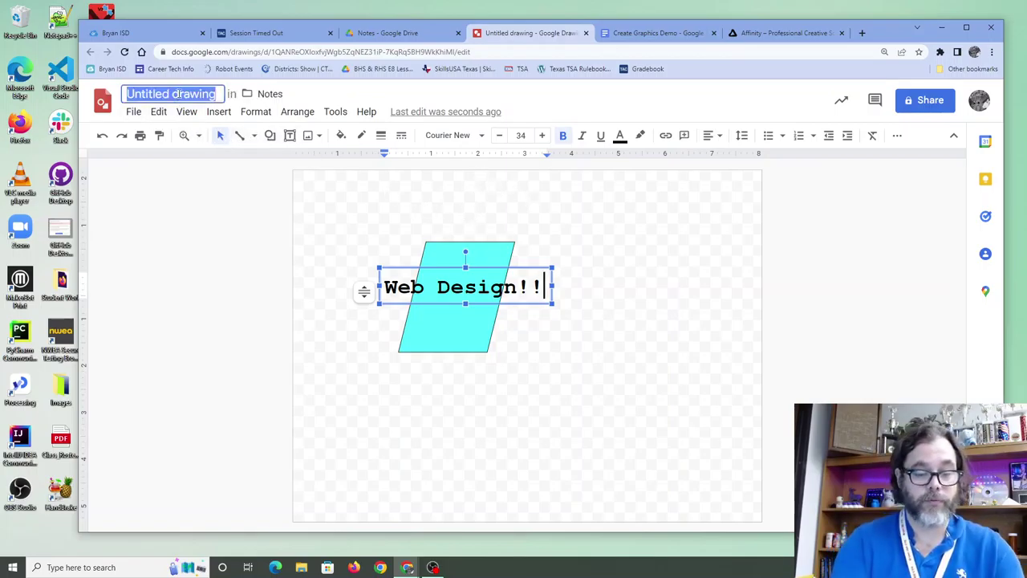
Name the drawing 'Web Design' and confirm it appears in the Notes folder
type("Web Design")
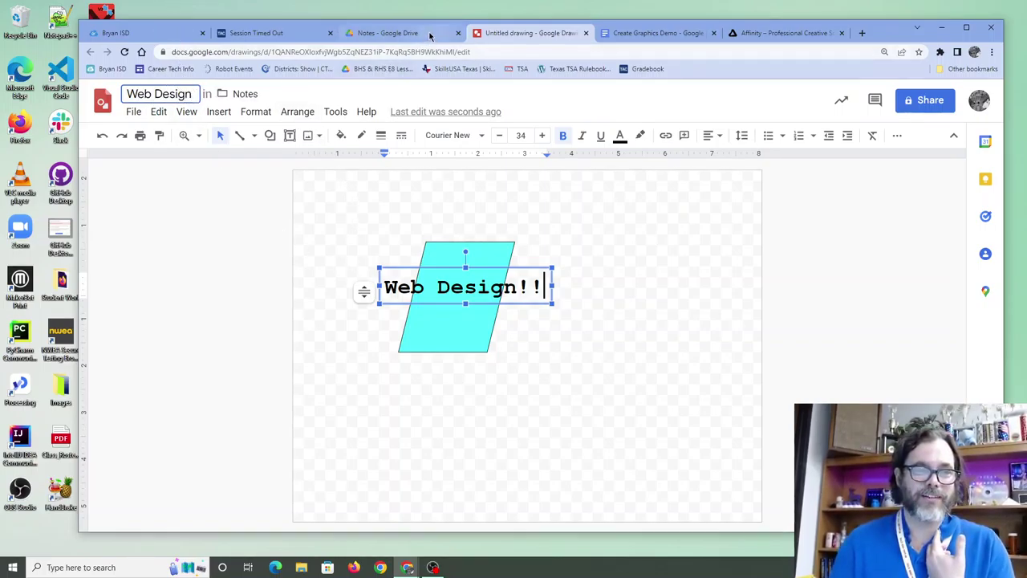
left_click(401, 33)
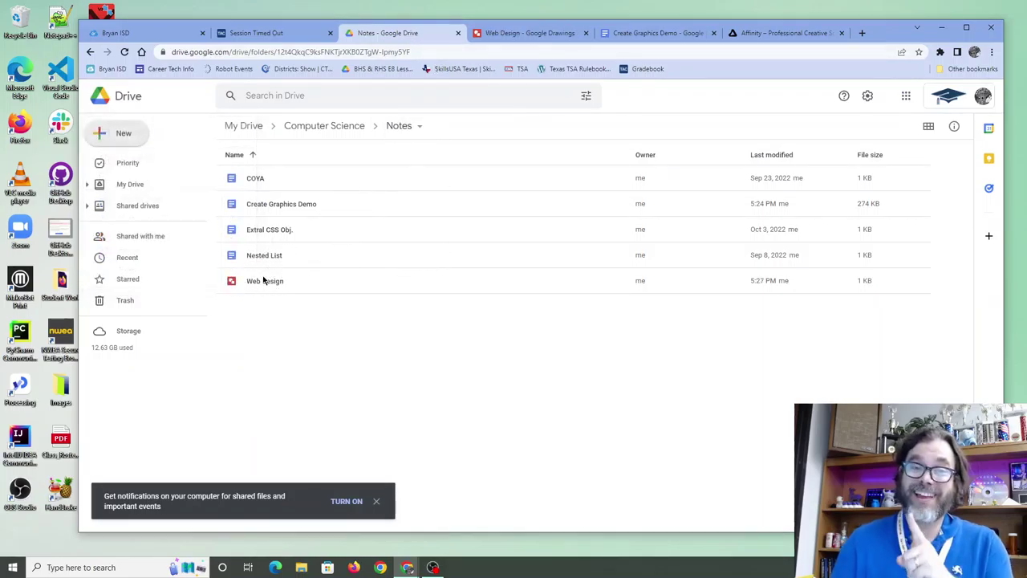
left_click(538, 32)
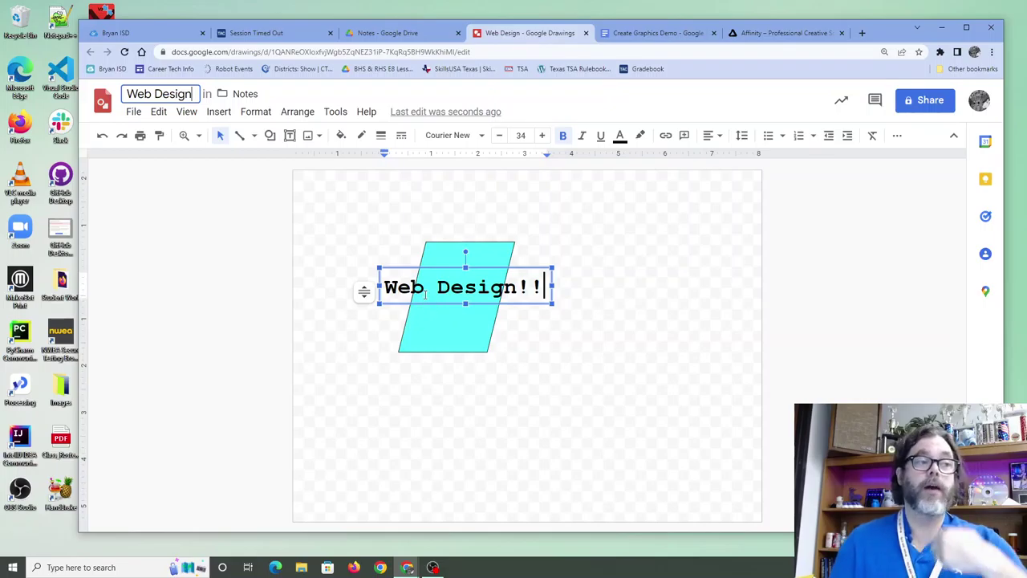
Download the drawing as 'Web Design.png' into the 4th Period folder
left_click(132, 112)
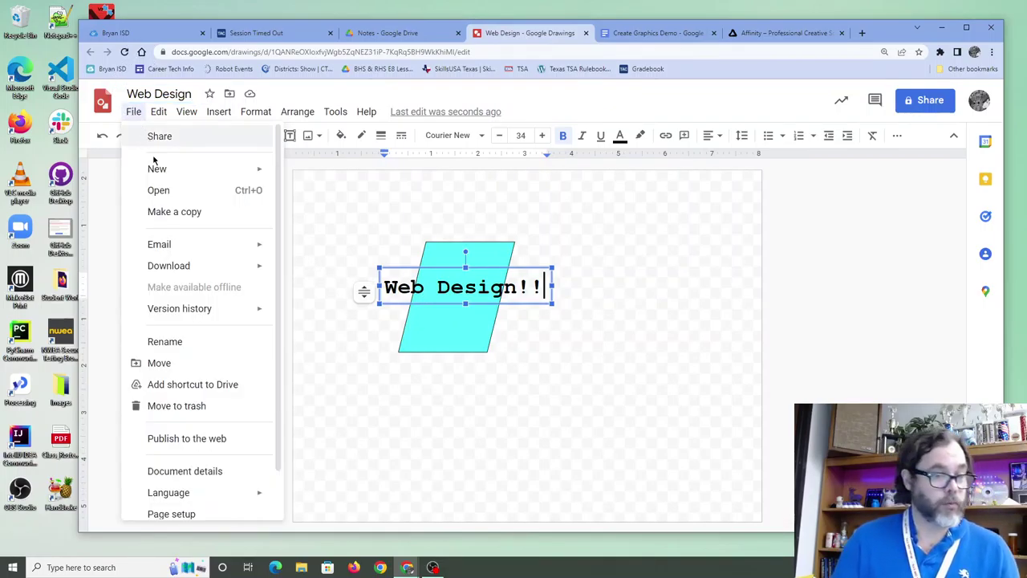
mouse_move(190, 268)
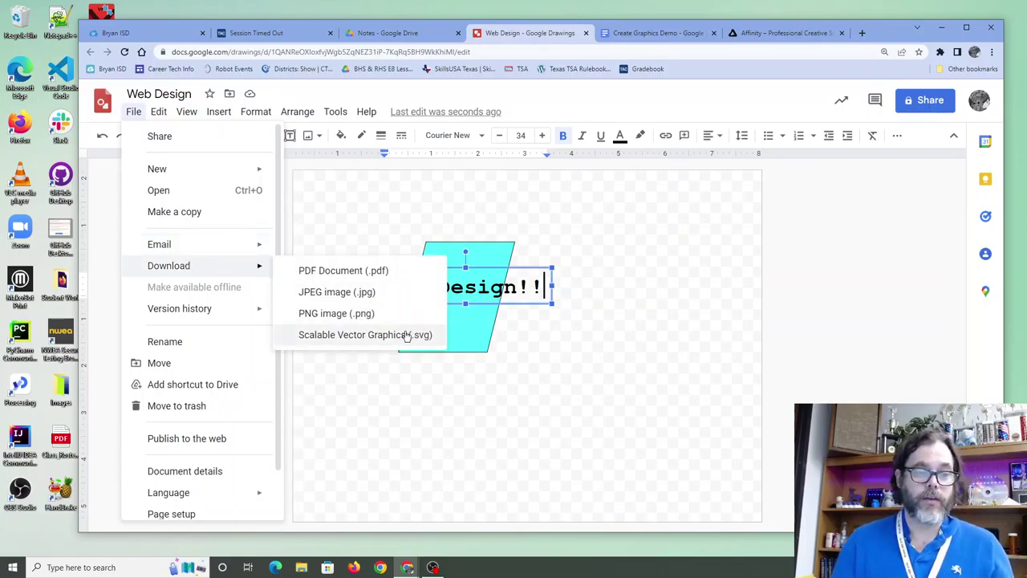
left_click(359, 313)
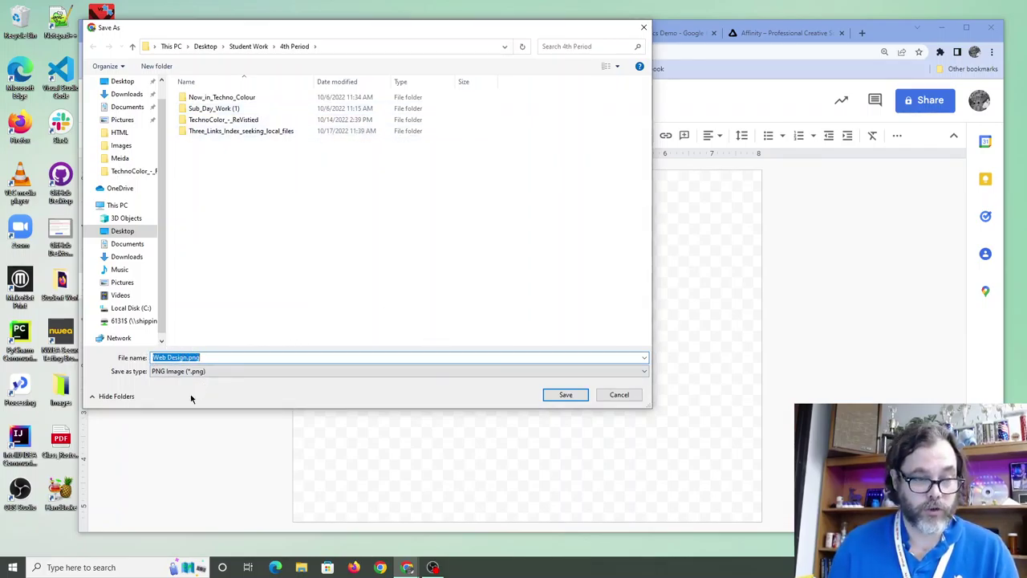
left_click(623, 396)
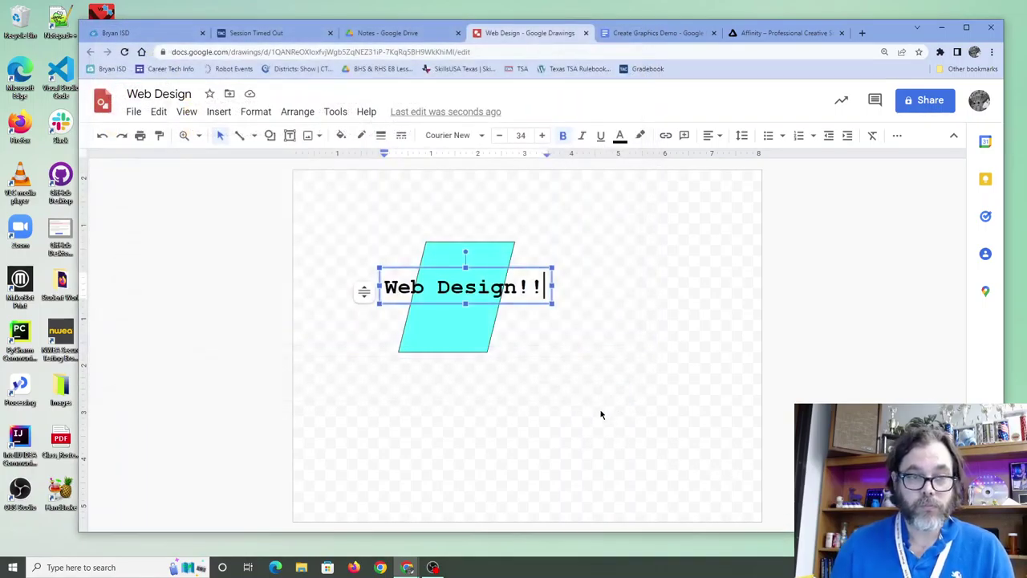
Check the Paint and Google Docs items in the Create Graphics Demo notes
left_click(651, 35)
left_click(397, 298)
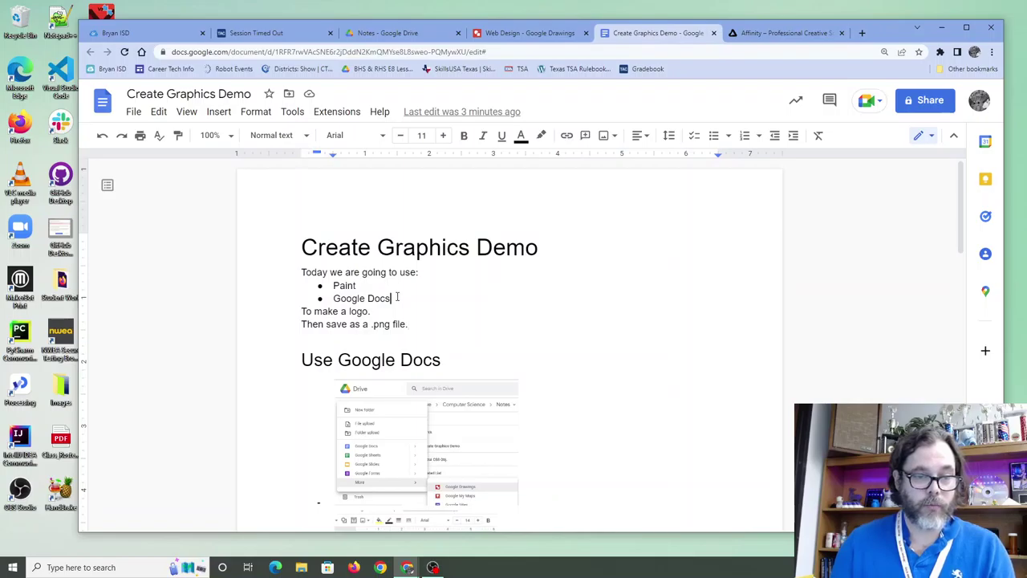
left_click_drag(398, 298, 346, 286)
left_click(359, 286)
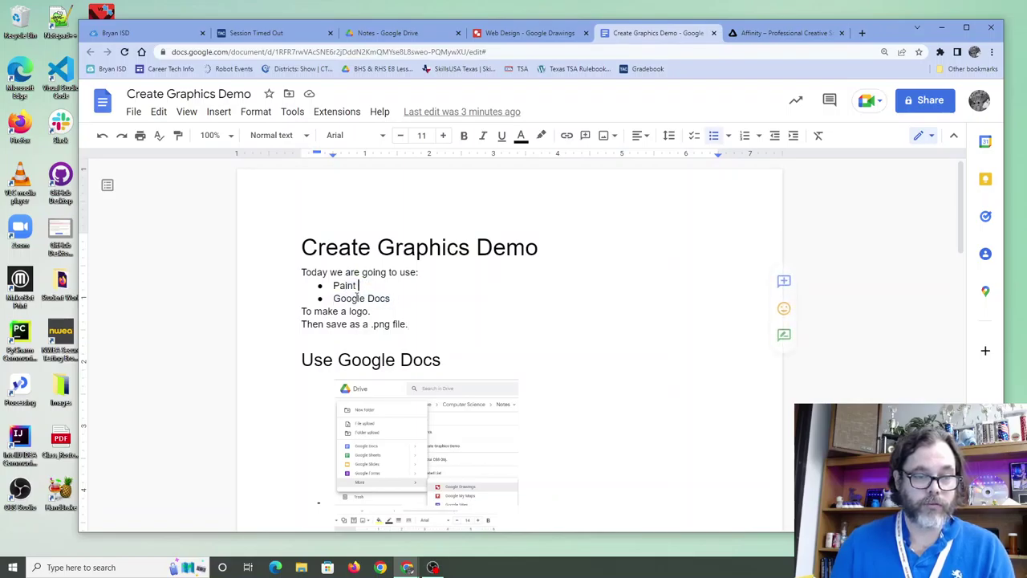
Launch Paint from the Windows search to get a blank canvas
left_click(84, 568)
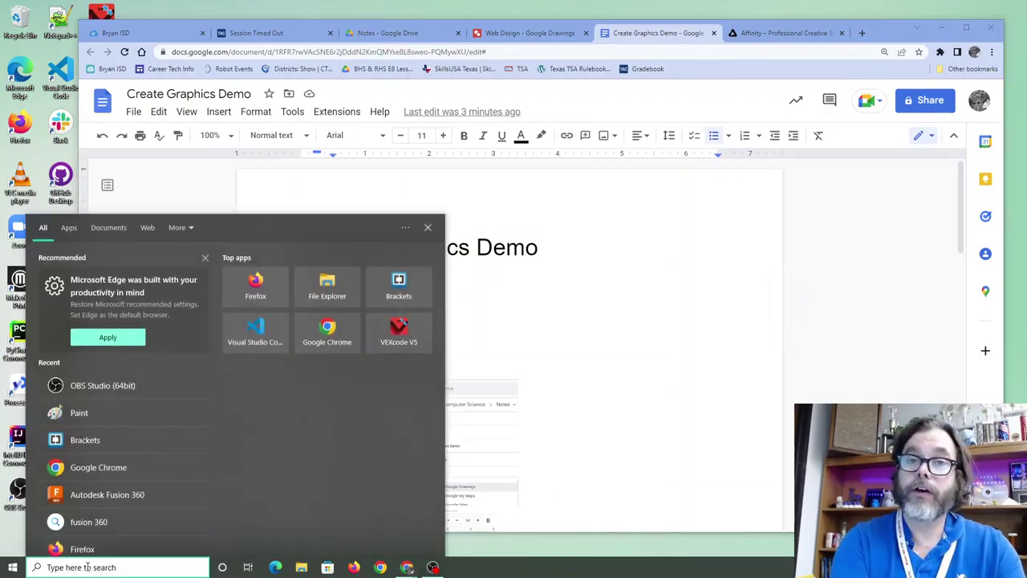
type("Paint")
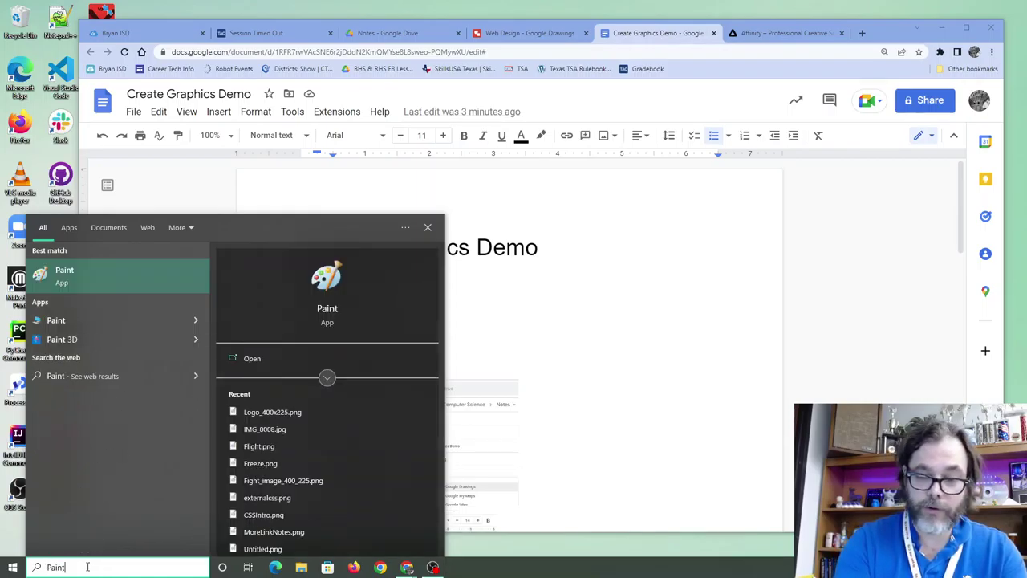
key("Return")
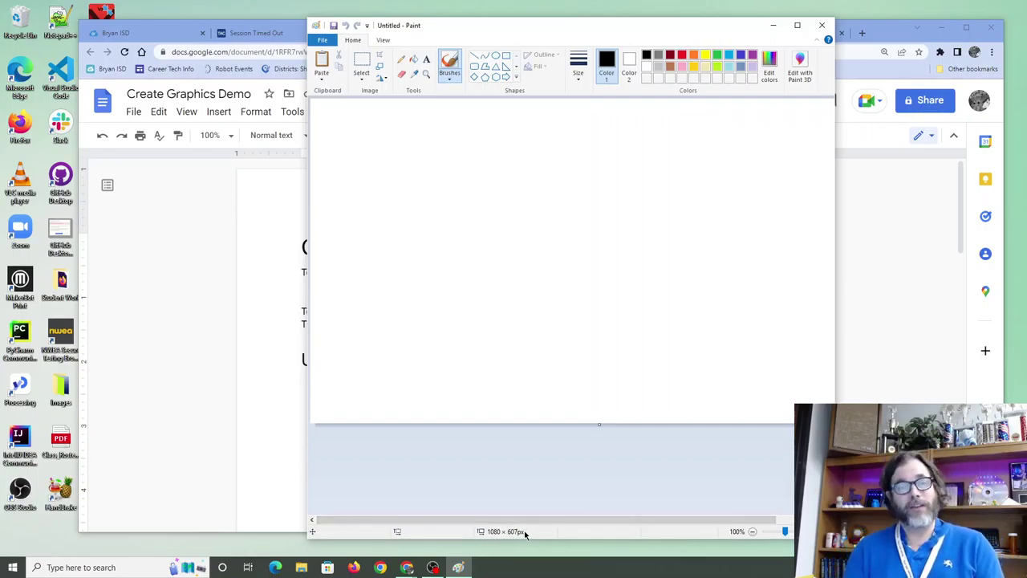
left_click(381, 67)
Resize the canvas to 250 × 140 pixels and zoom the view to 200%
left_click(426, 105)
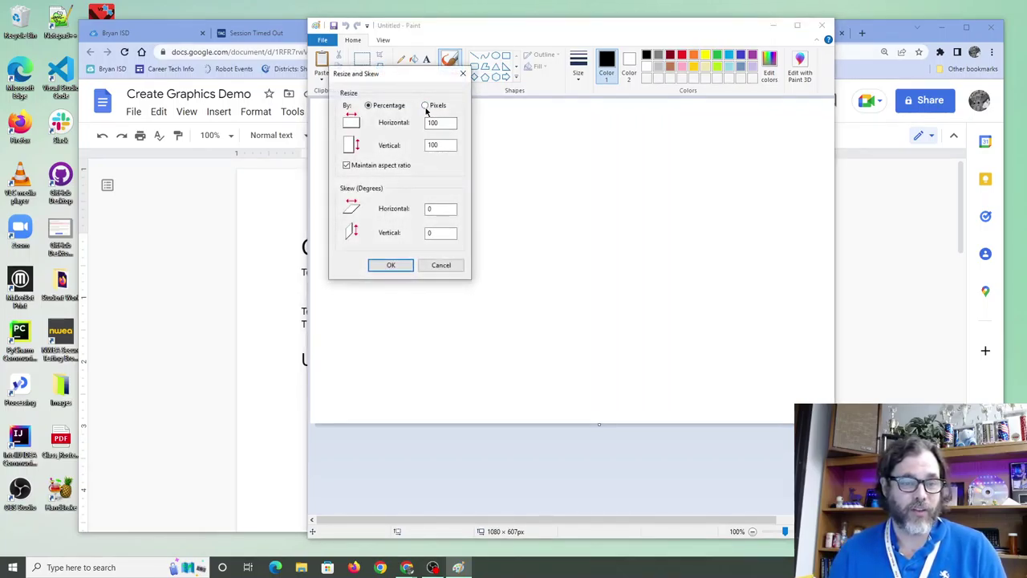
double_click(439, 122)
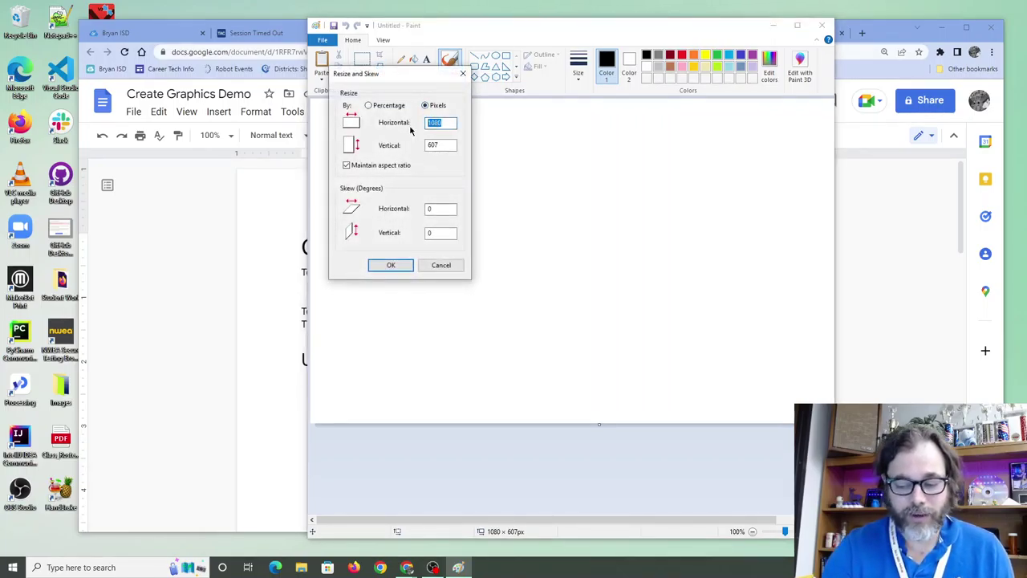
type("250")
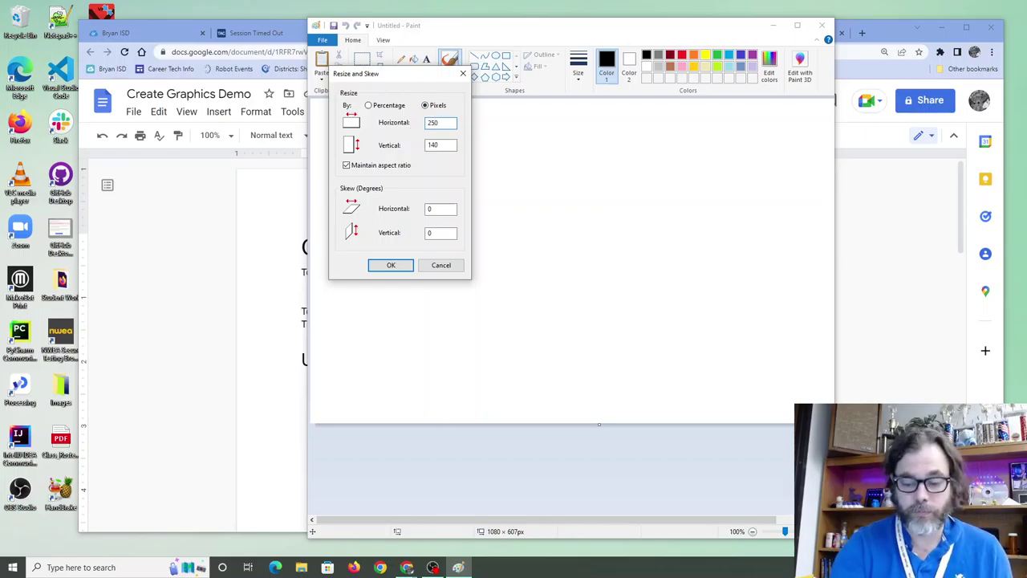
key("Return")
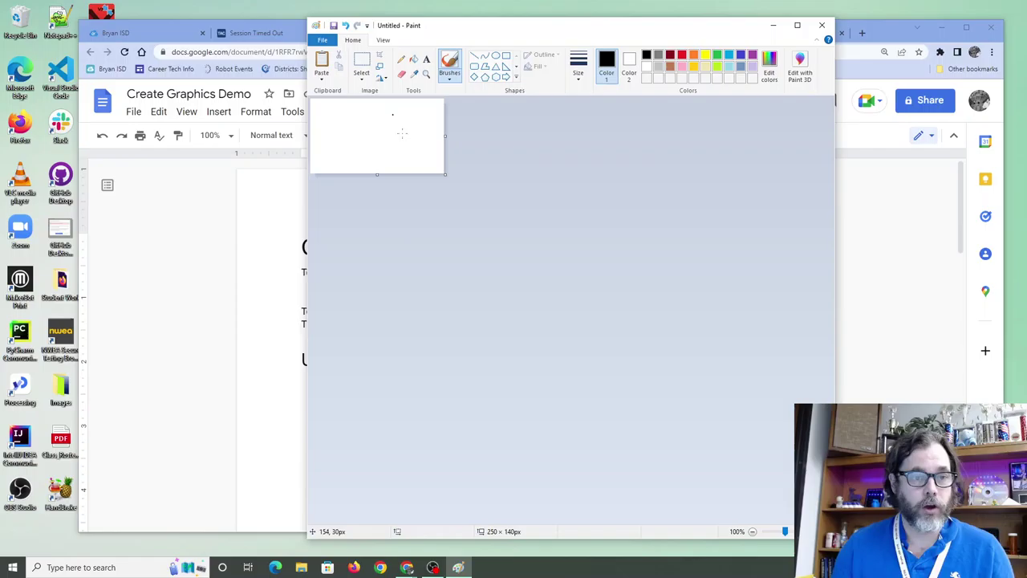
key("ctrl+Page_Up")
key("ctrl+Page_Up")
key("ctrl+Page_Up")
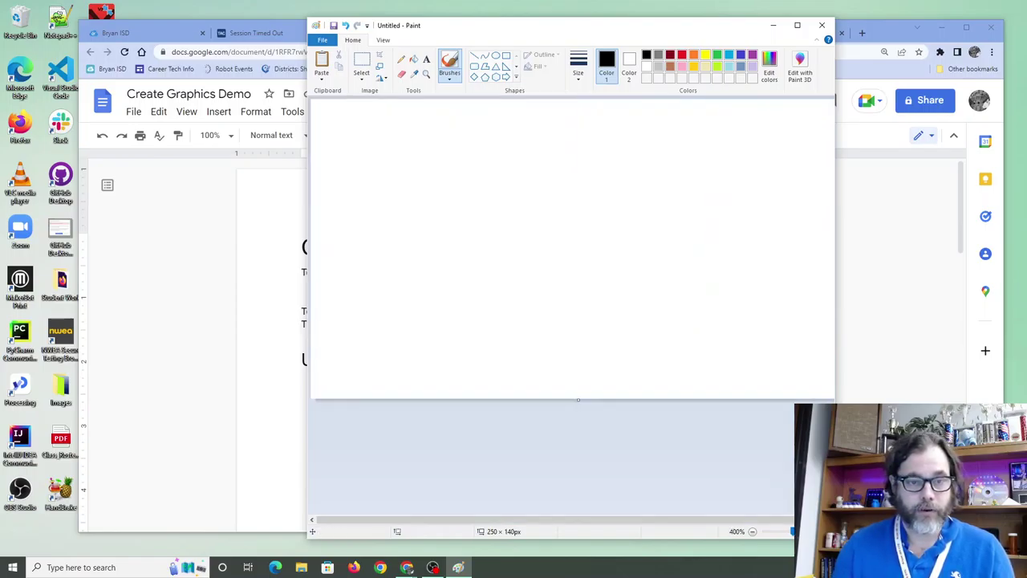
left_click(752, 531)
left_click(752, 531)
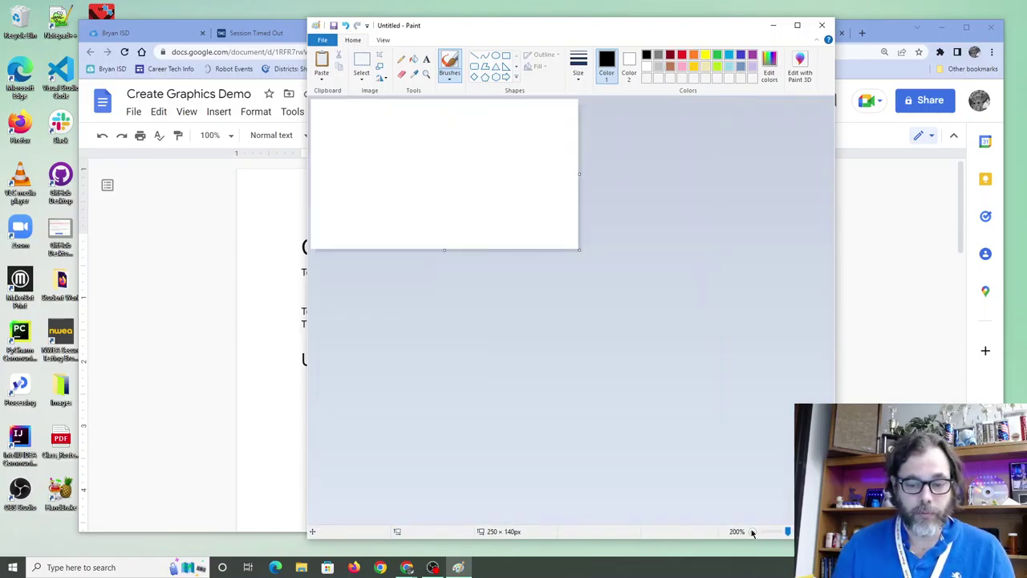
left_click(752, 531)
key("ctrl+Page_Up")
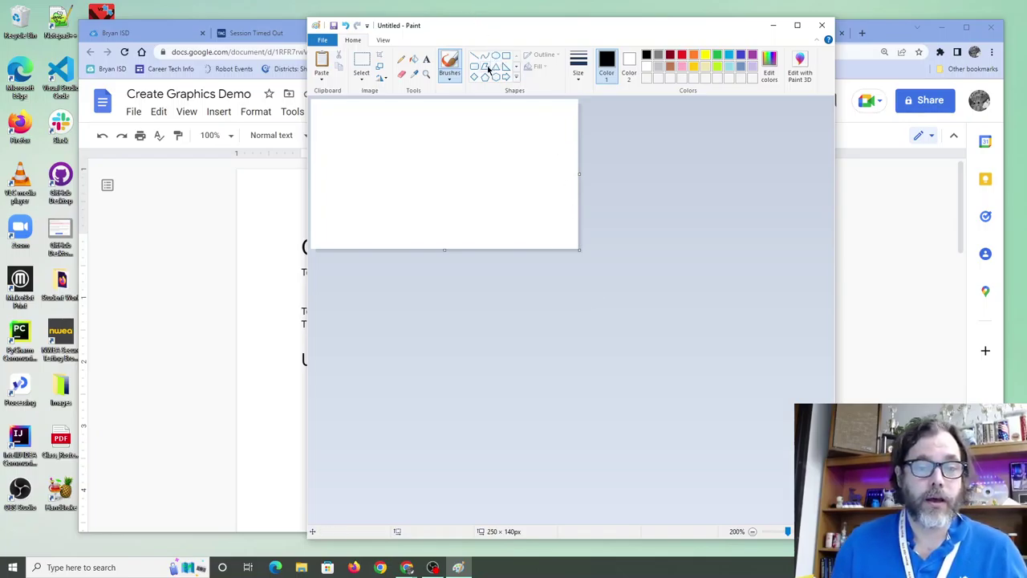
left_click(485, 66)
Draw a closed black freeform polygon on the canvas
mouse_move(417, 128)
left_mouse_down()
mouse_move(363, 189)
mouse_move(353, 185)
left_mouse_up()
left_click(443, 217)
left_click(494, 228)
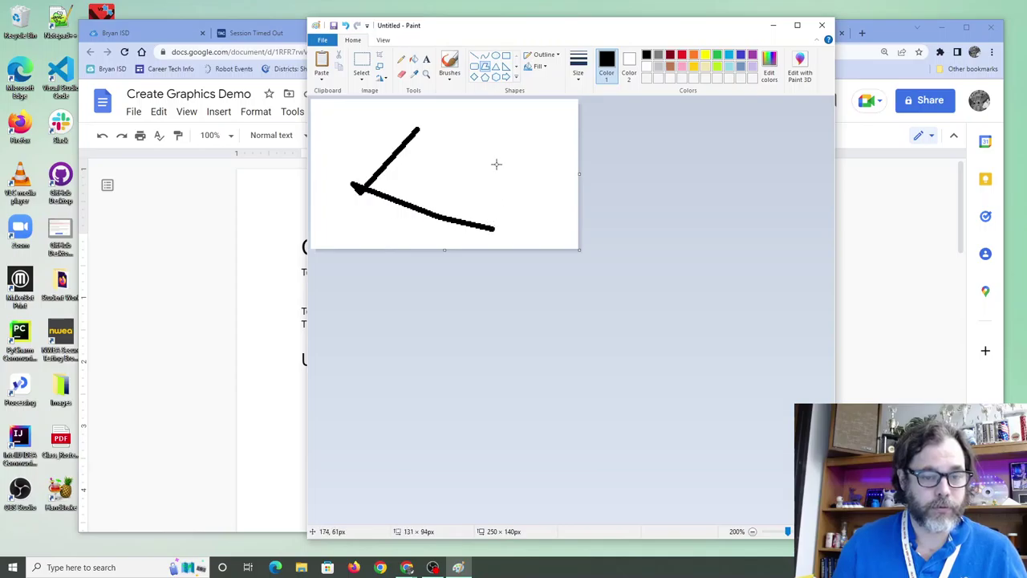
left_click(499, 164)
left_click(456, 138)
left_click(431, 125)
left_click(417, 128)
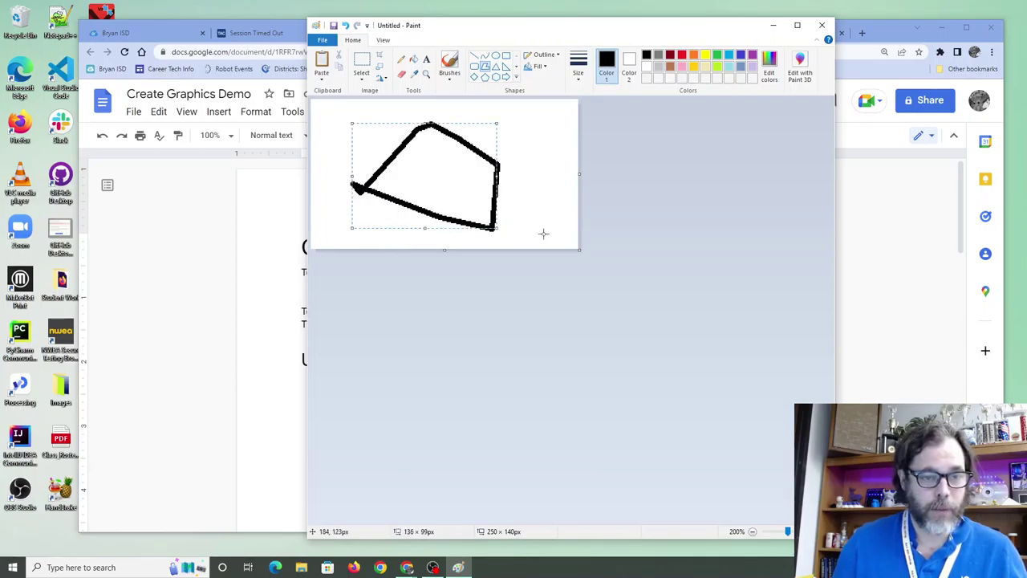
Fill the polygon pink and the background around it lime green
left_click(413, 59)
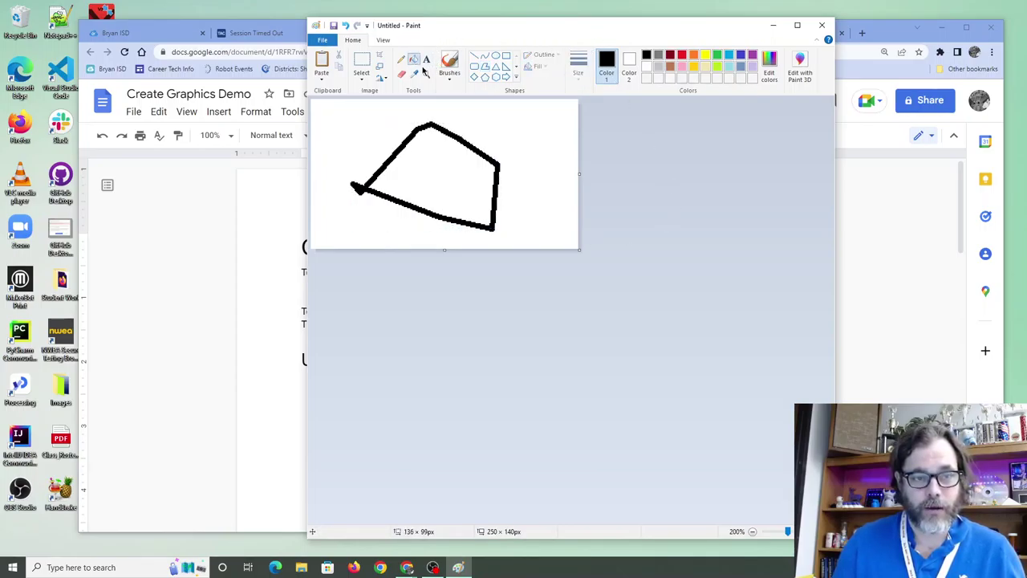
left_click(681, 66)
left_click(446, 163)
left_click(717, 67)
left_click(534, 128)
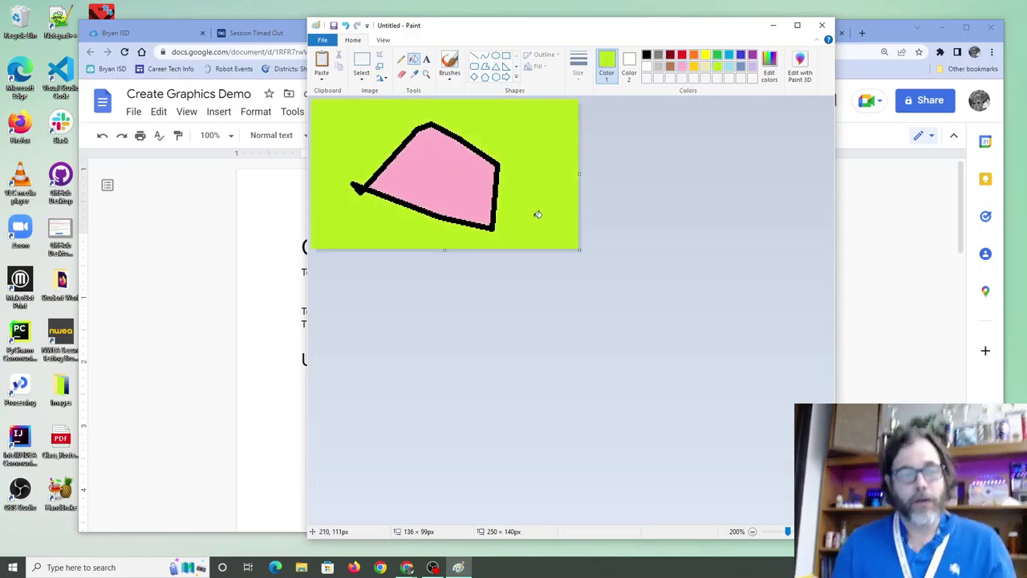
left_click(426, 59)
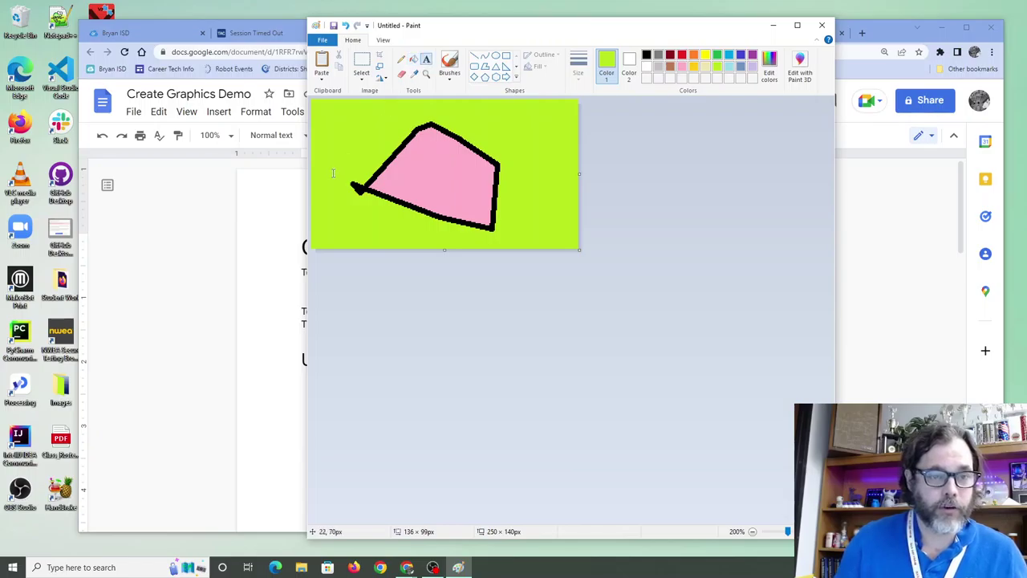
Draw a text box and set it to JetBrains Mono ExtraBold, size 24, dark red
left_click_drag(335, 126, 541, 205)
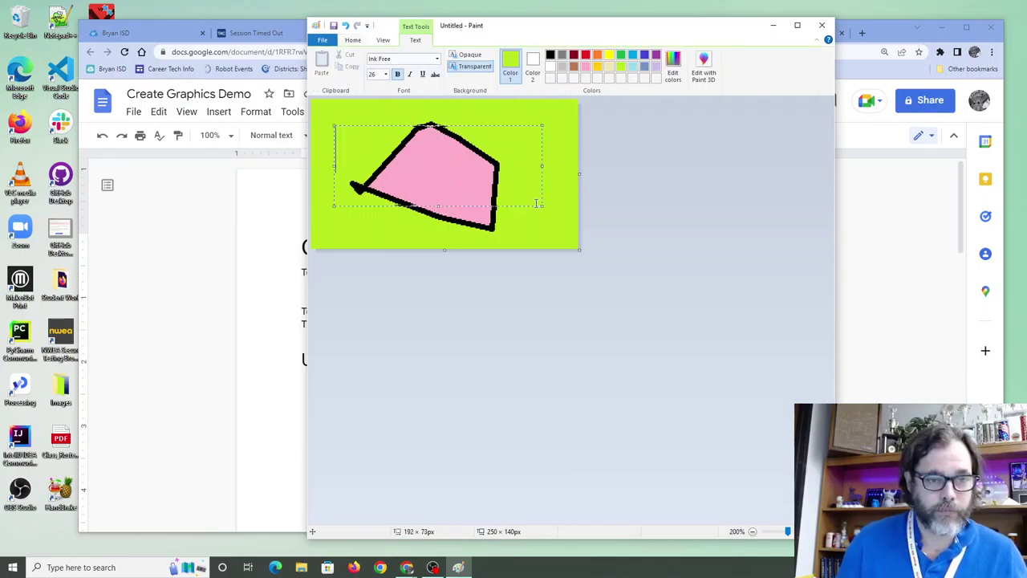
left_click(437, 60)
scroll(399, 283, "down", 2)
scroll(400, 283, "down", 6)
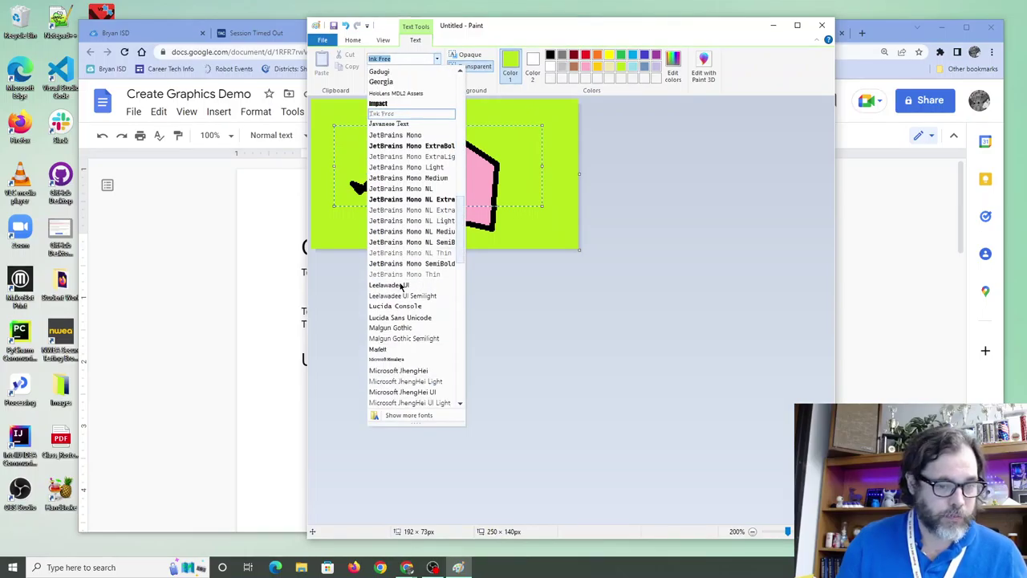
scroll(401, 283, "up", 2)
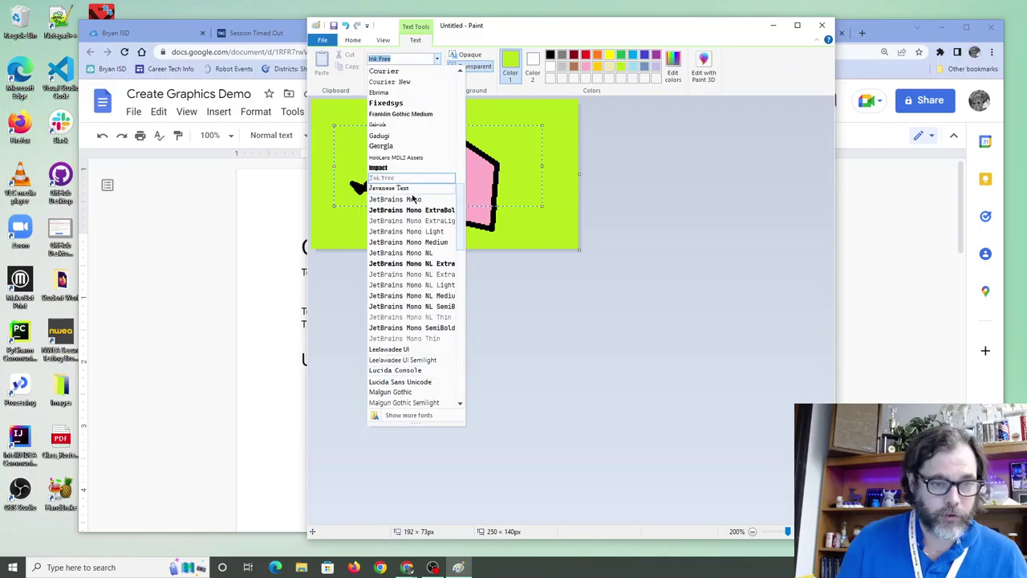
left_click(407, 210)
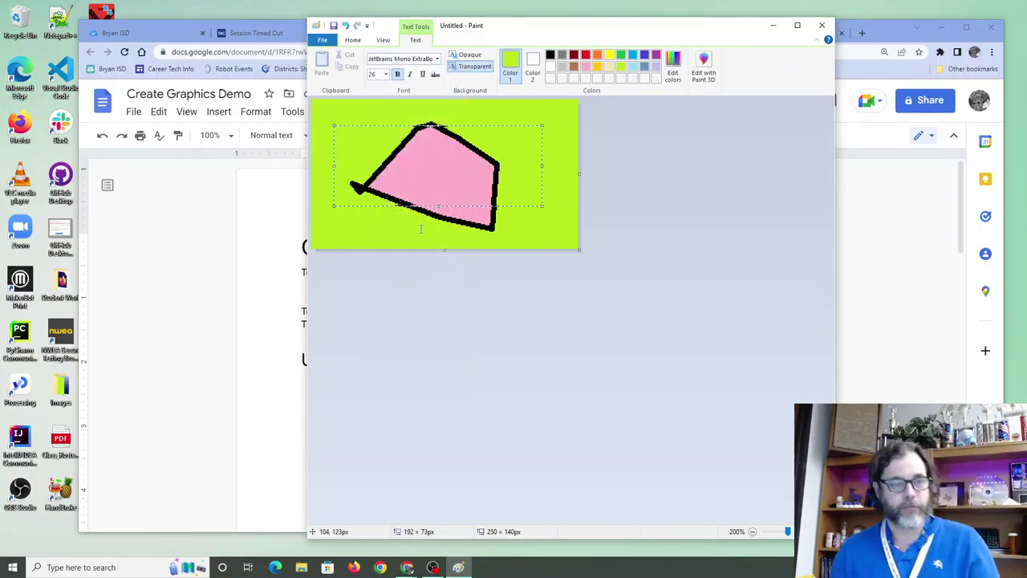
left_click(386, 75)
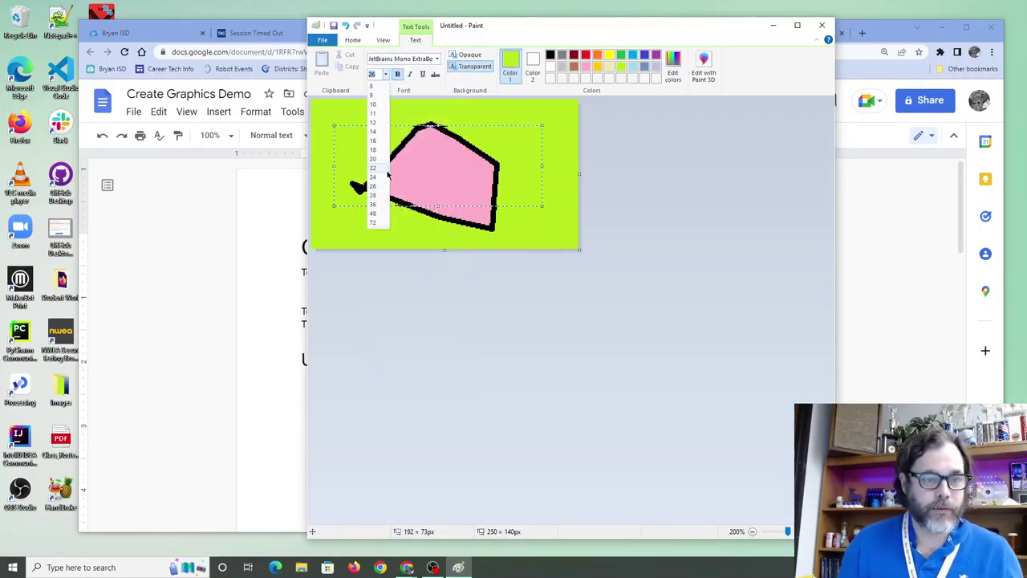
left_click(382, 173)
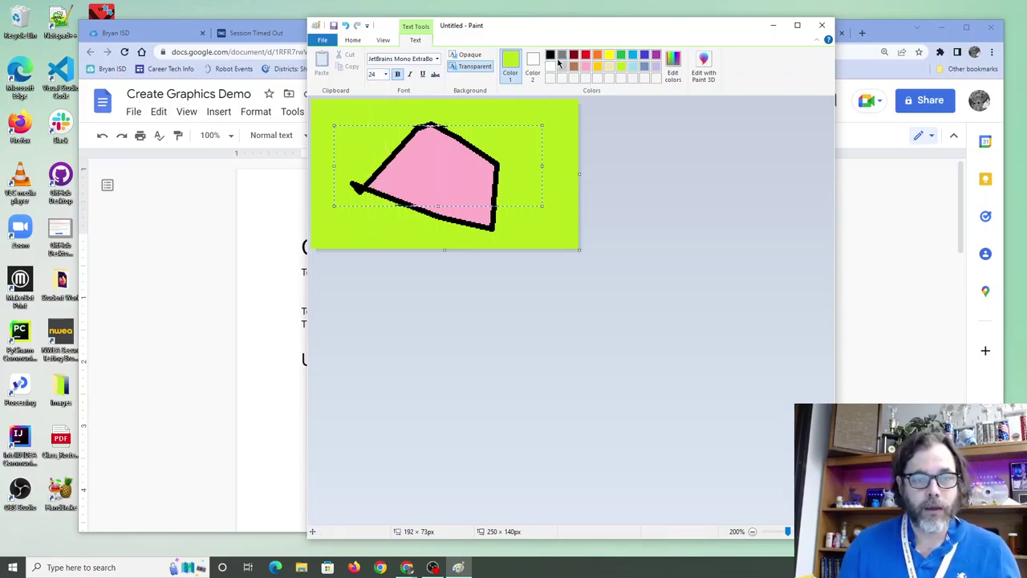
left_click(574, 55)
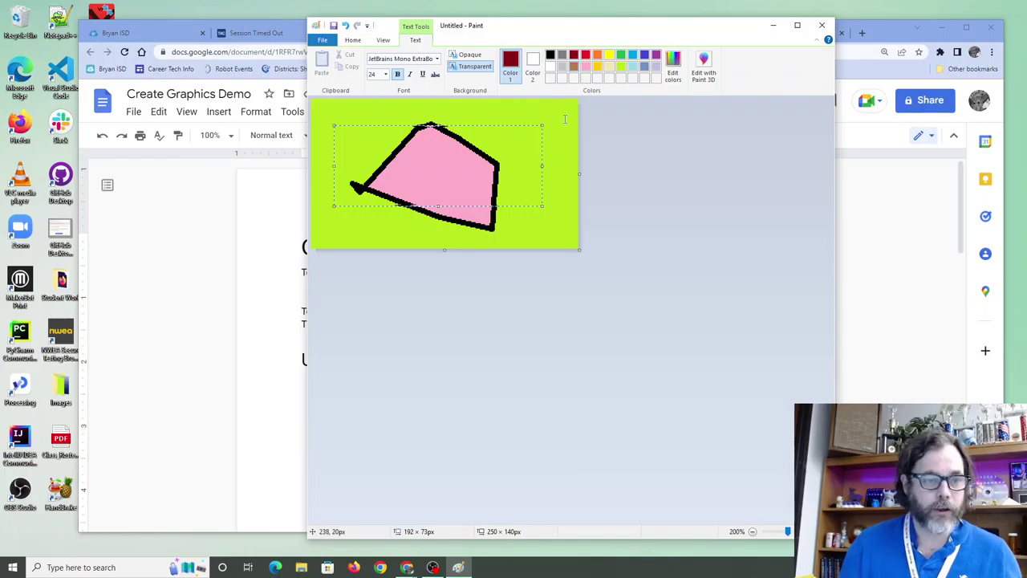
Type the slogan 'My Pasion is Graphiss Design'
type("M")
type("y Pas")
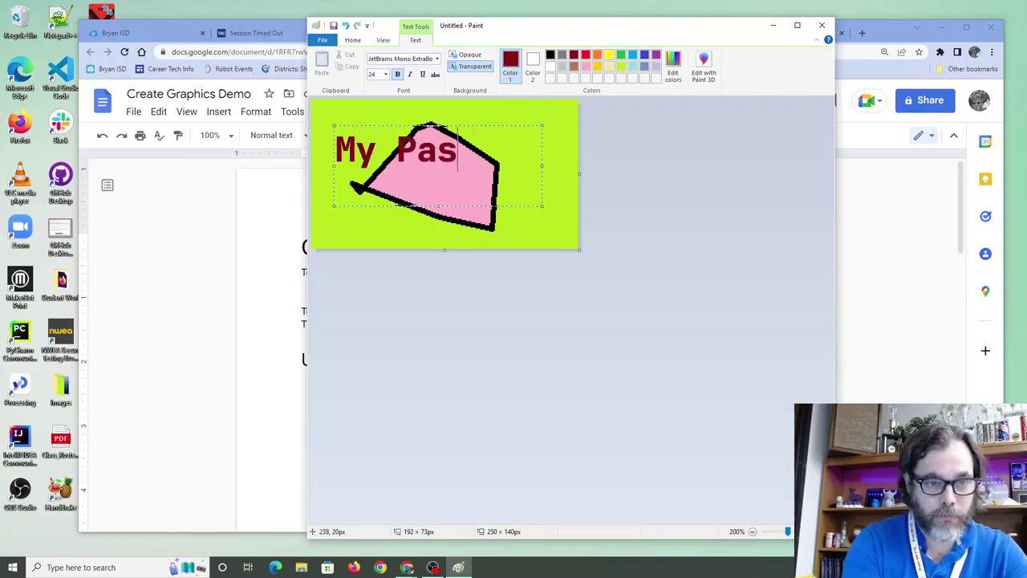
type("ion is Graphissc")
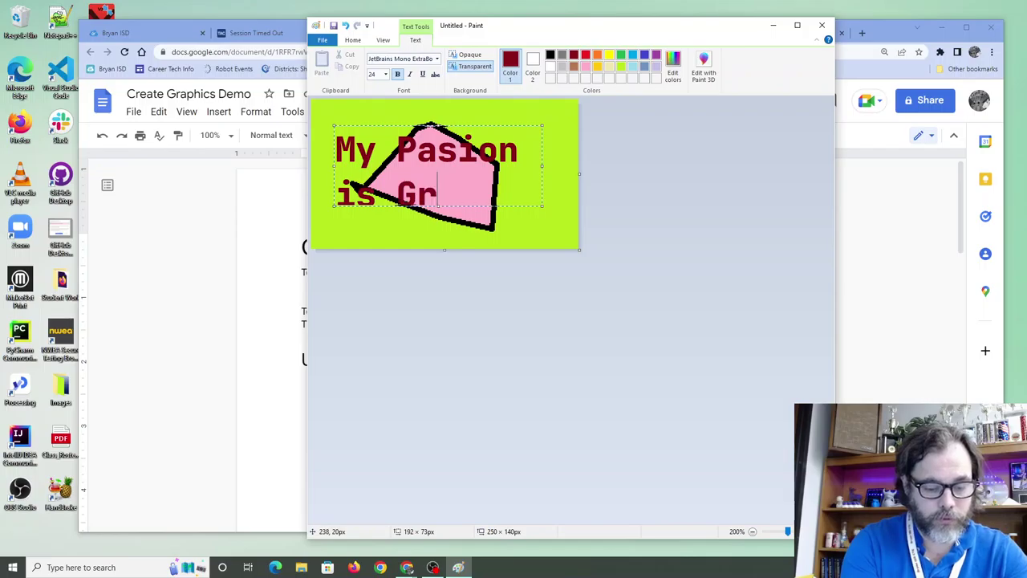
key("BackSpace")
type("Design")
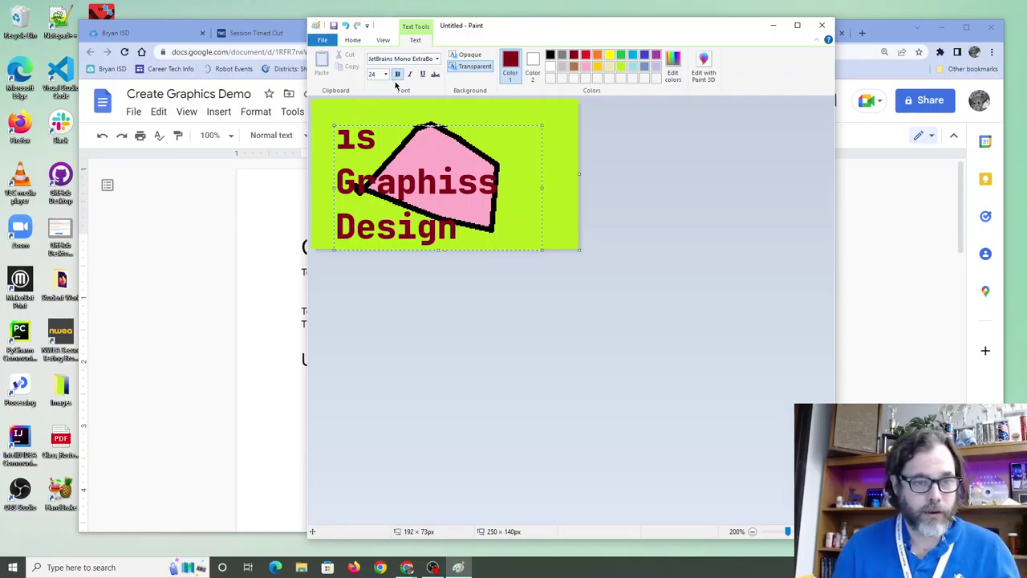
Shrink the slogan text to size 18 and append '!'
key("ctrl+a")
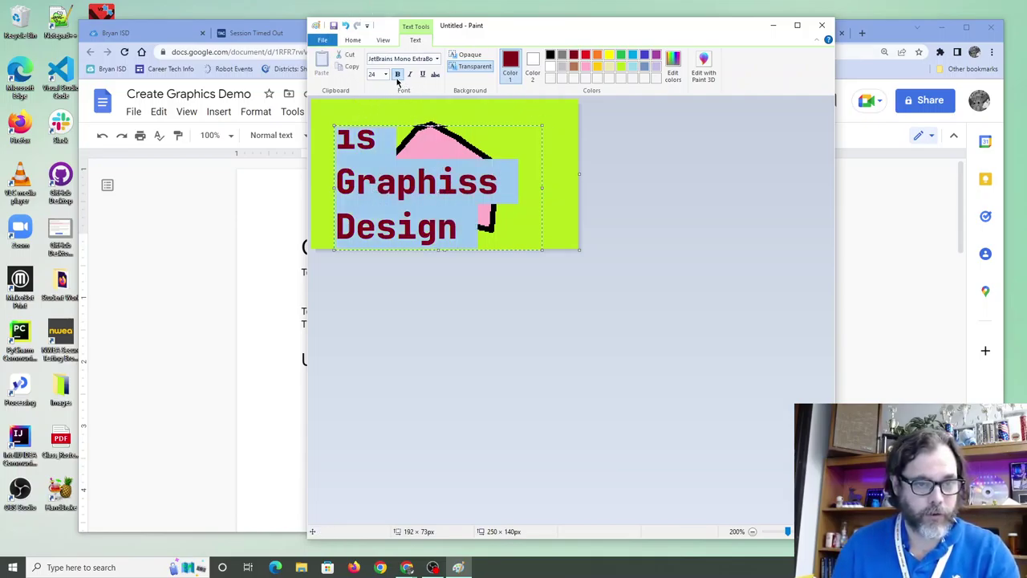
left_click(385, 74)
left_click(377, 148)
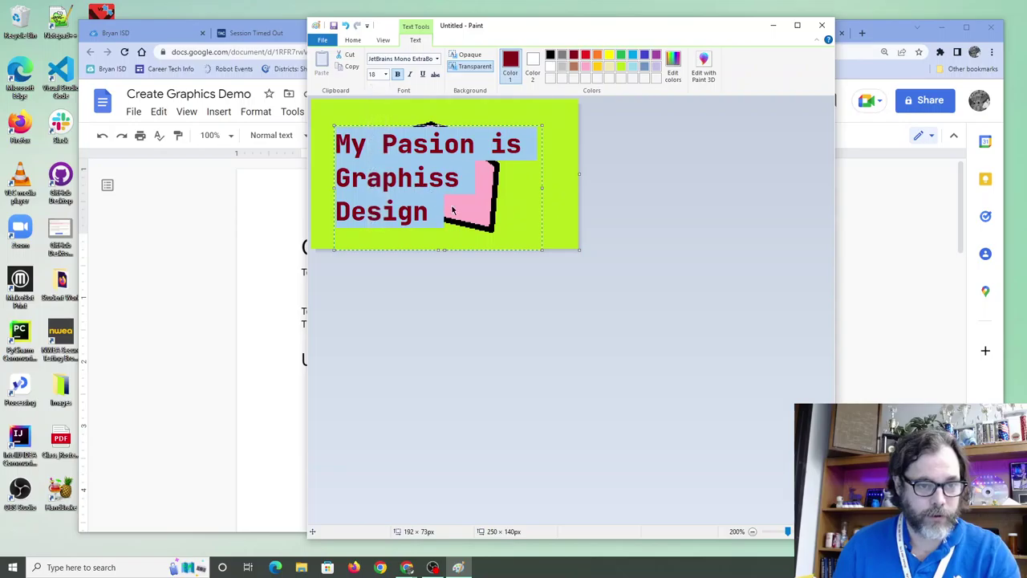
left_click(486, 211)
type("!")
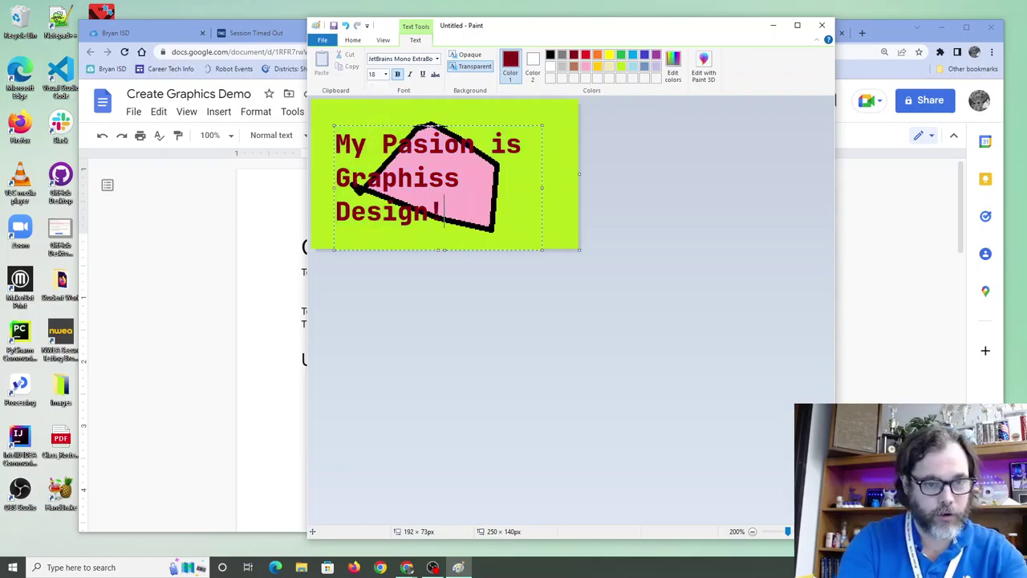
key("Return")
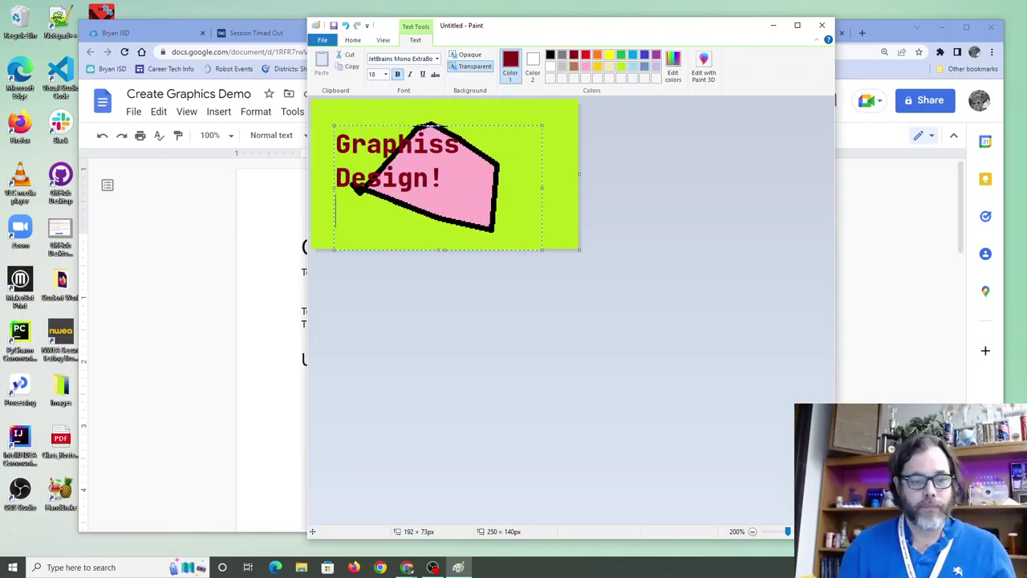
key("BackSpace")
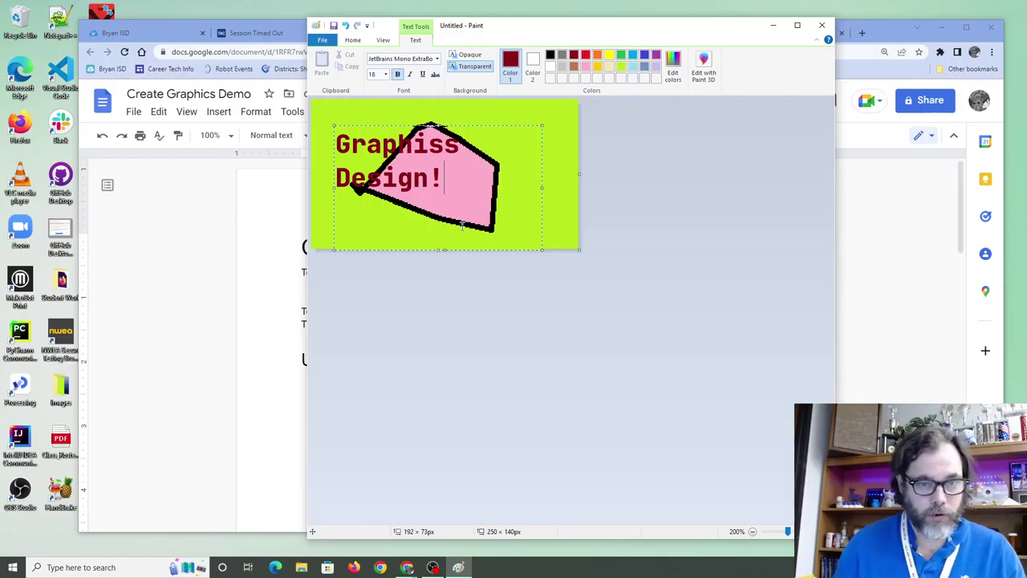
Commit the text, undo it, and draw a fresh text box over the pink shape
left_click(507, 163)
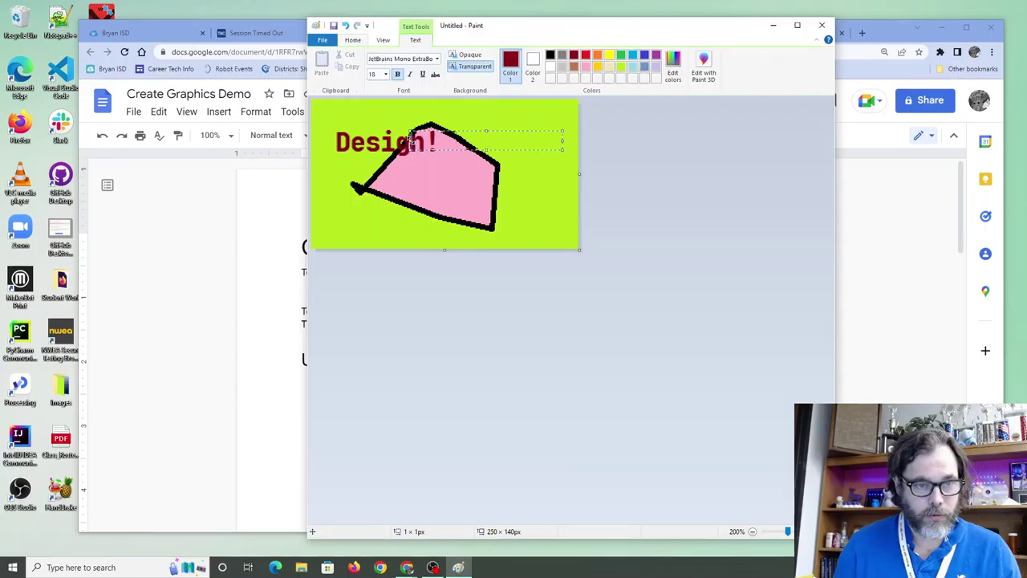
key("ctrl+z")
key("ctrl+z")
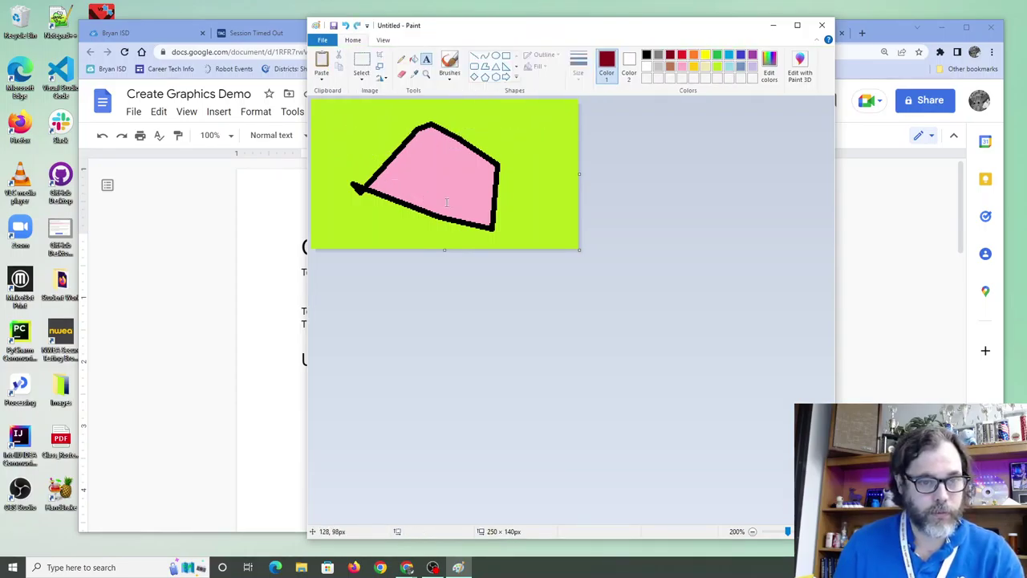
left_click_drag(335, 125, 548, 226)
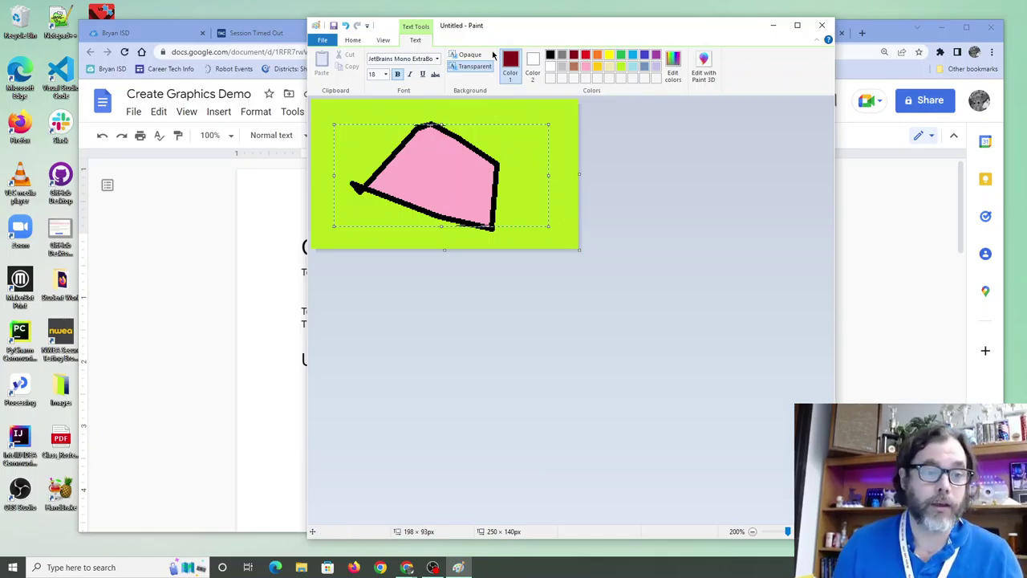
Bring up the Save As dialog for the Paint logo, proposing Untitled.png in the Meida folder
left_click(333, 25)
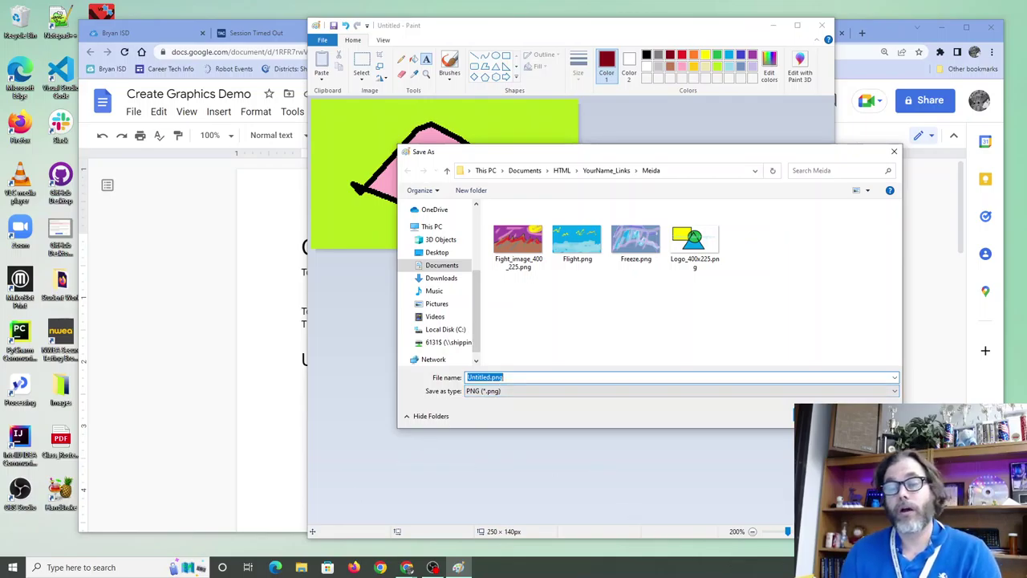
Dismiss Paint's Save As dialog and scroll the Create Graphics Demo notes to the Other Options list
left_click(806, 416)
left_click(865, 242)
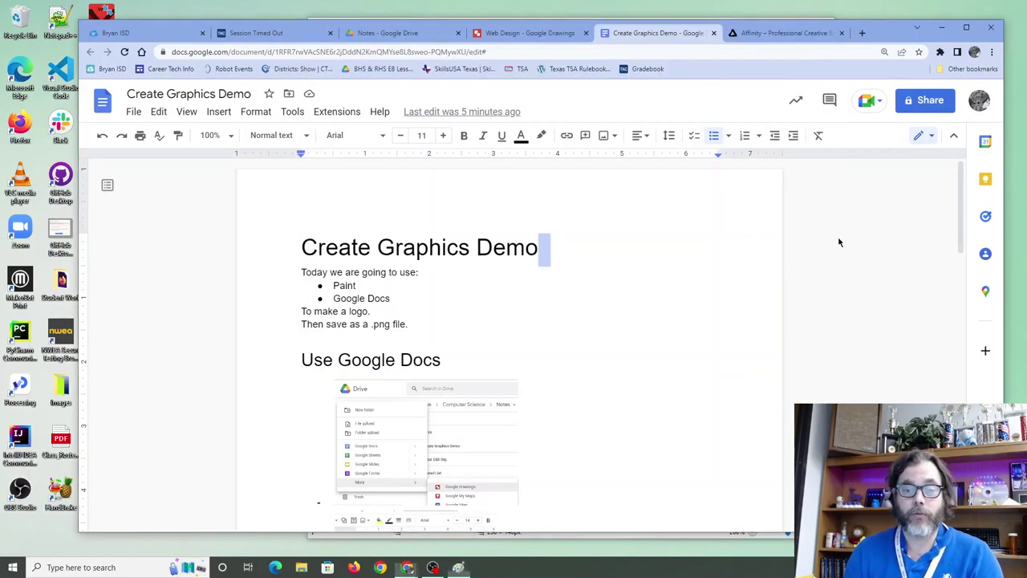
scroll(465, 405, "down", 15)
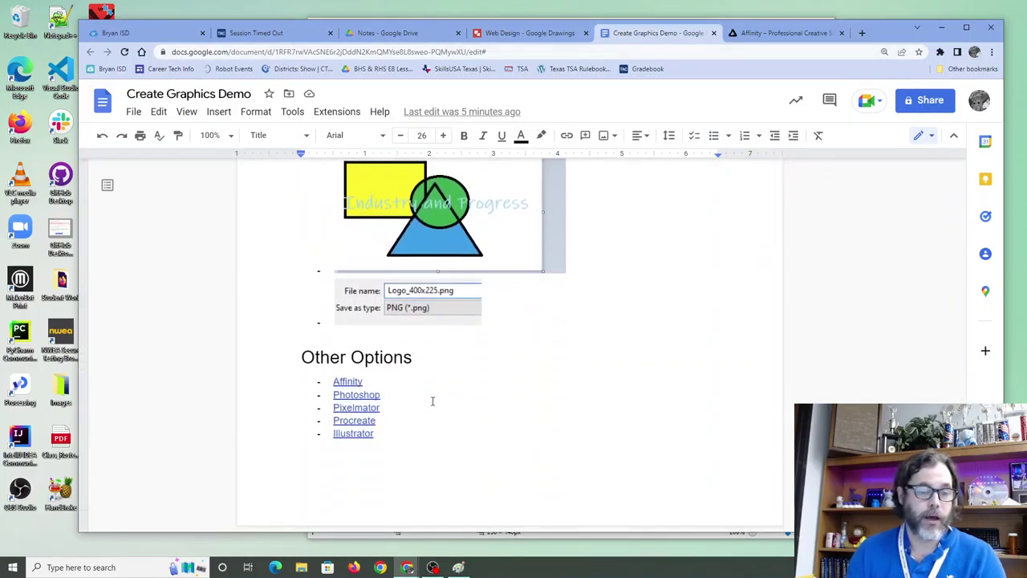